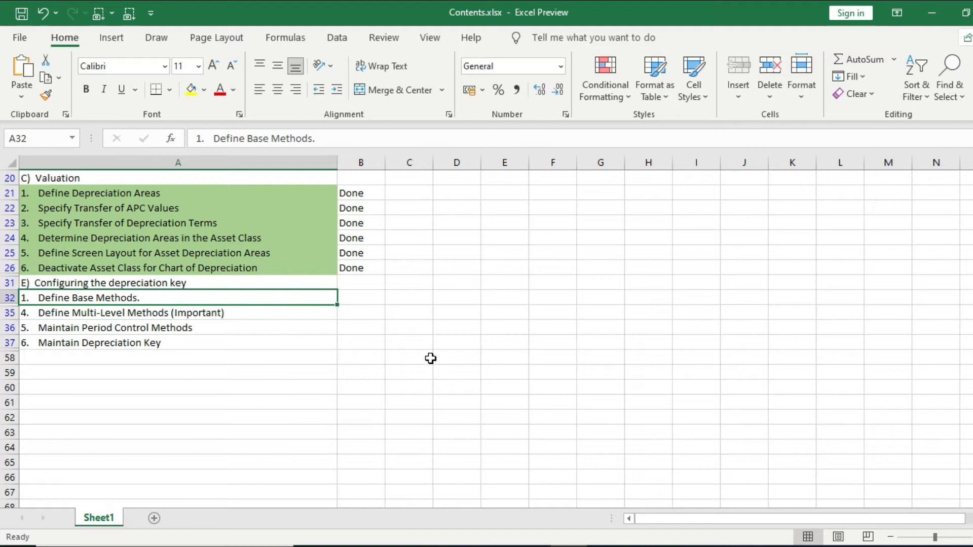
# Step: Open the SAP Reference IMG through the SPRO customizing favorite
pyautogui.moveTo(529, 536)
pyautogui.click(571, 511)
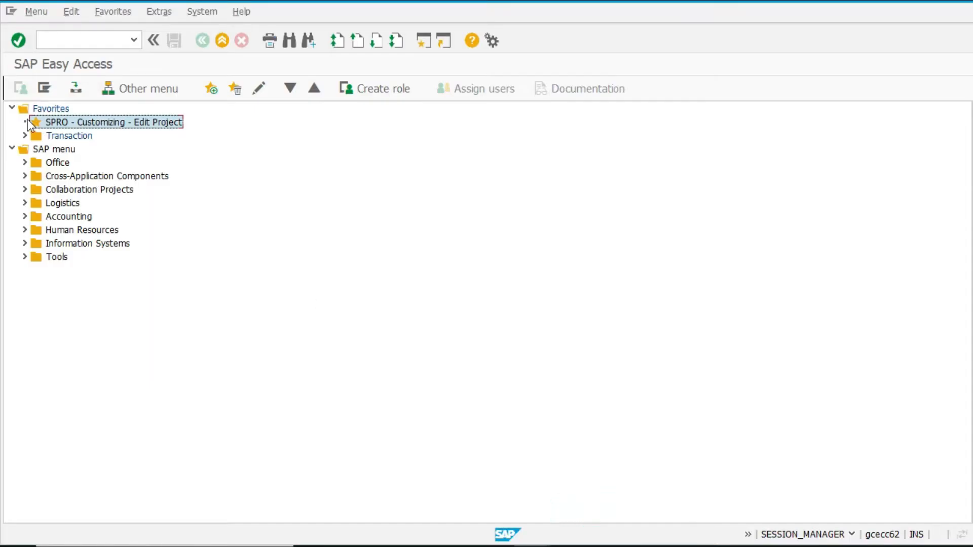
pyautogui.doubleClick(56, 122)
pyautogui.click(71, 88)
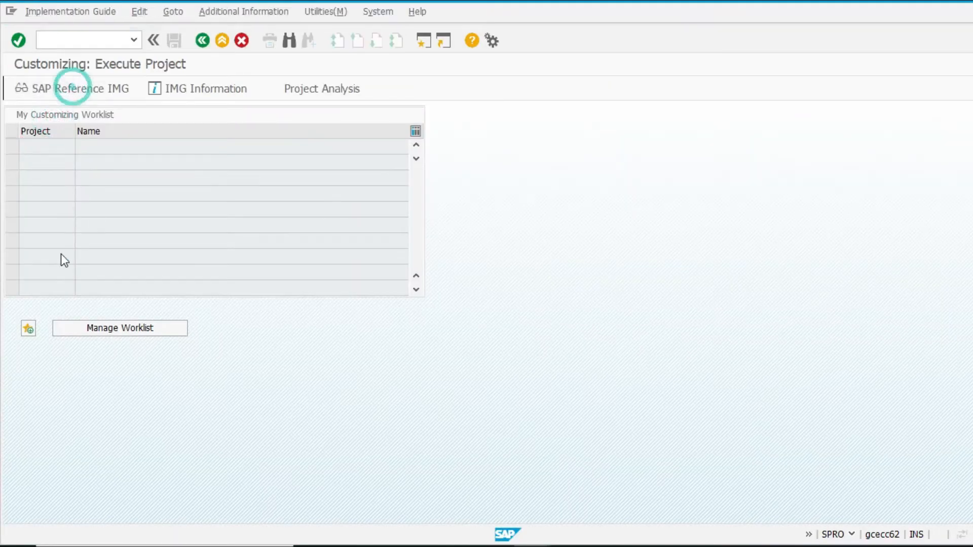
# Step: Expand the IMG tree through Financial Accounting, Asset Accounting, Depreciation, Valuation Methods and Depreciation Key to Calculation Methods
pyautogui.click(24, 219)
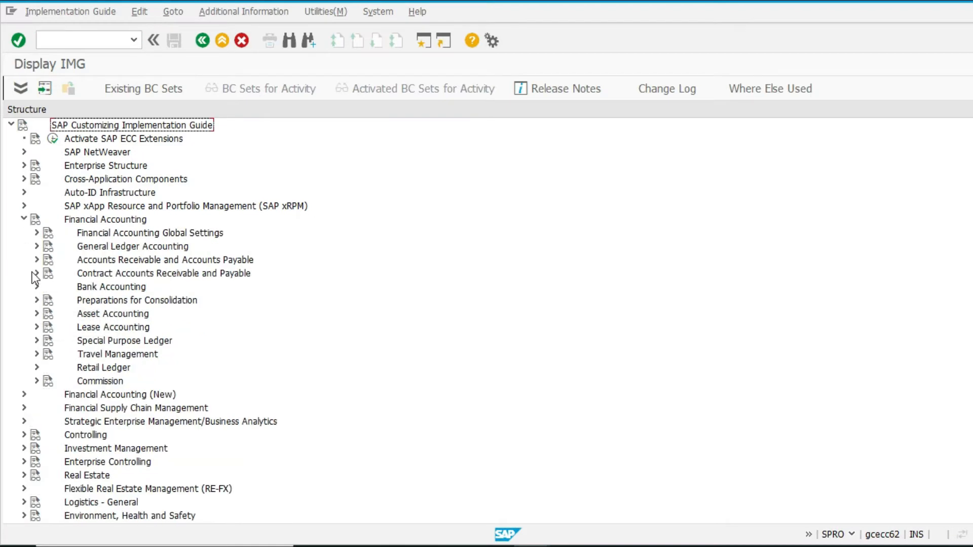
pyautogui.click(34, 314)
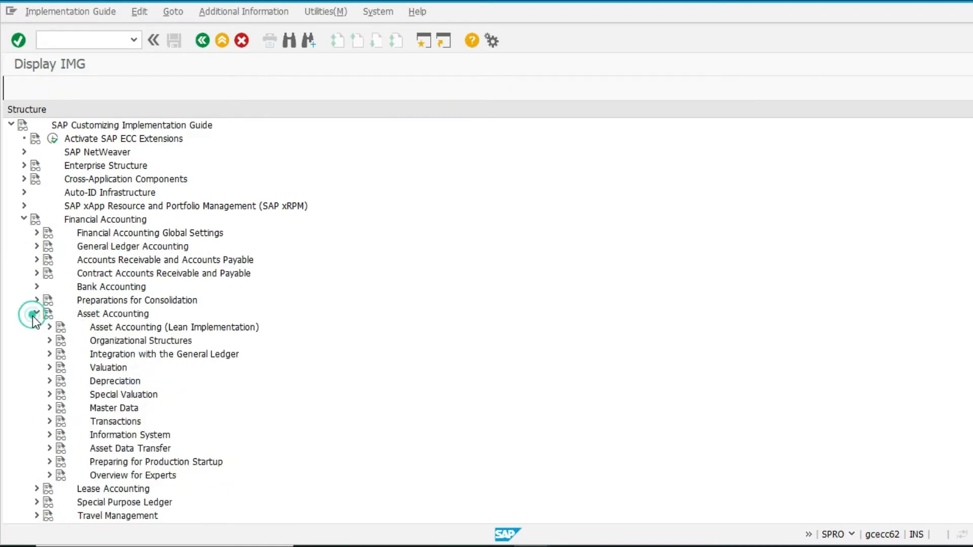
pyautogui.click(49, 380)
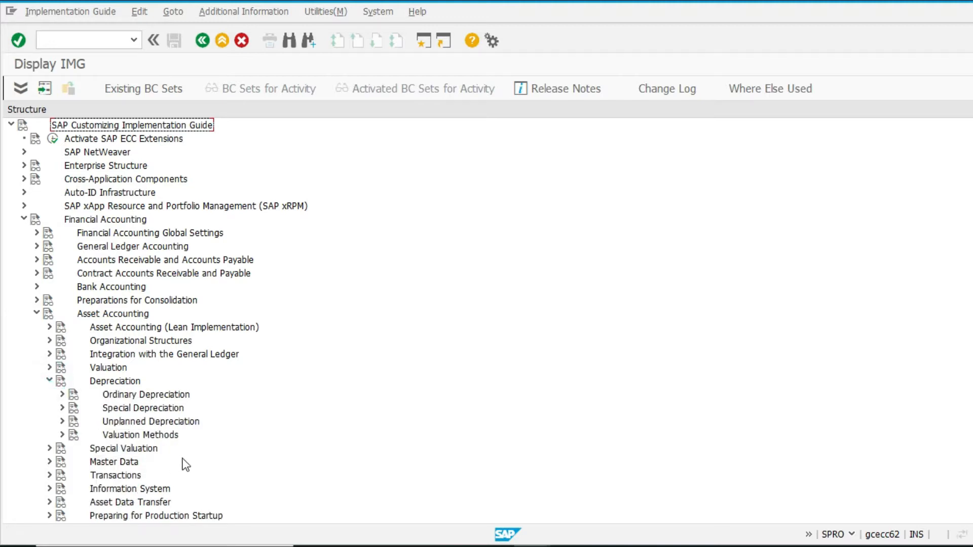
pyautogui.click(61, 435)
pyautogui.scroll(-1, 142, 461)
pyautogui.click(75, 421)
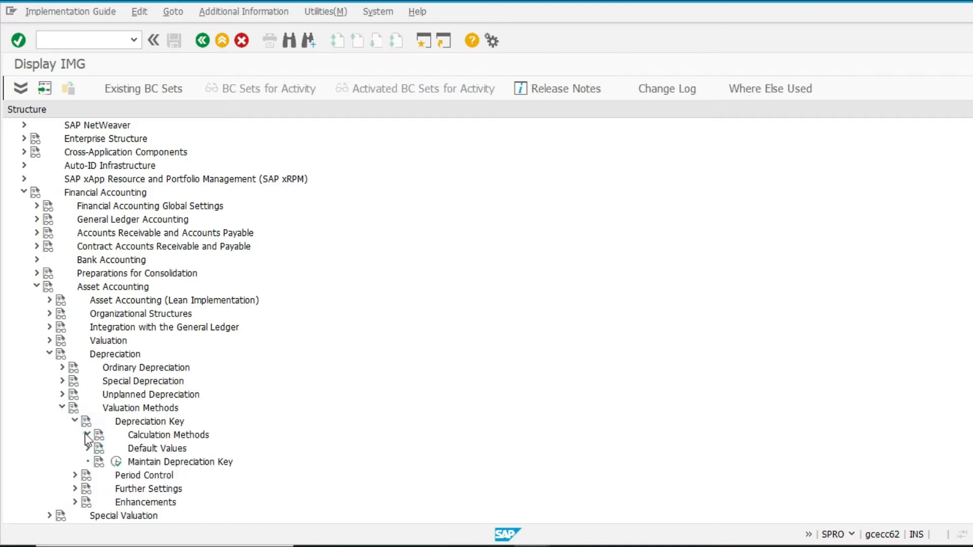
pyautogui.click(87, 434)
# Step: Open the Define Base Methods activity, checking the contents list in the spreadsheet first
pyautogui.hotkey('alt', 'Tab')
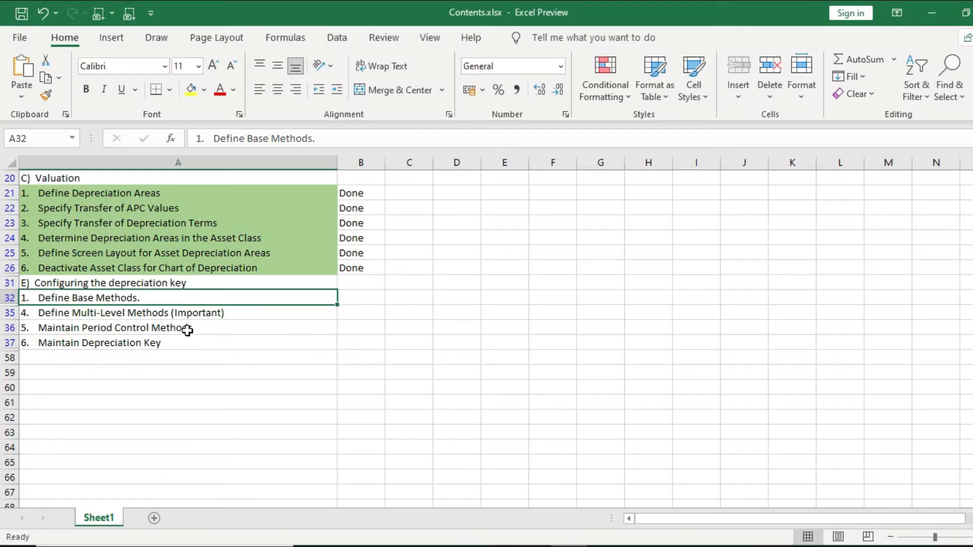
pyautogui.hotkey('alt', 'Tab')
pyautogui.click(130, 449)
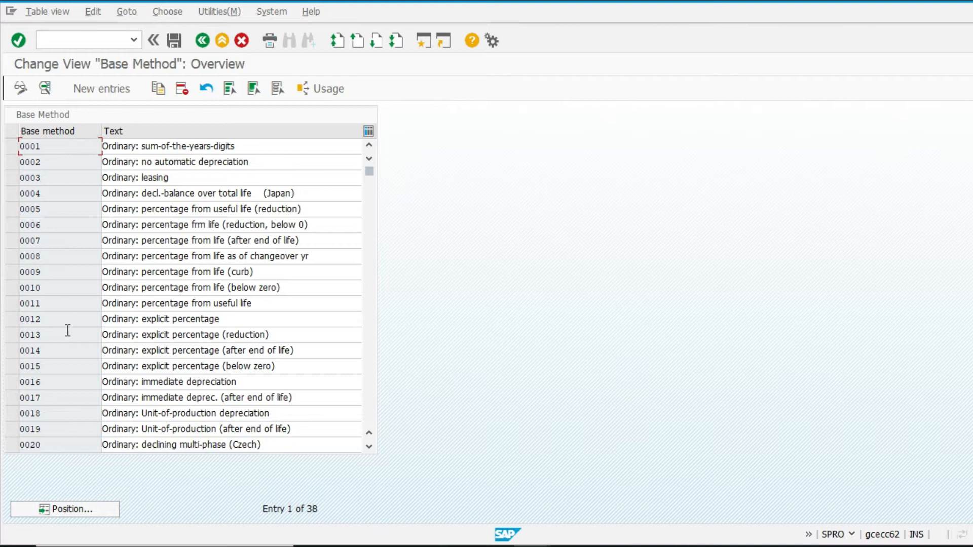
# Step: Examine the details and end-of-depreciation settings of base method 0012, Ordinary: explicit percentage, then leave without changes
pyautogui.doubleClick(154, 320)
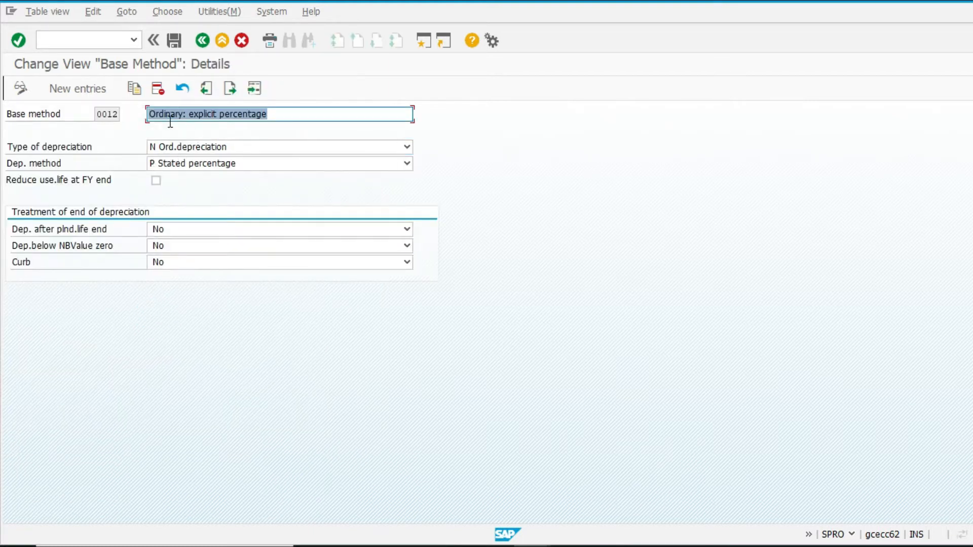
pyautogui.click(189, 148)
pyautogui.click(253, 148)
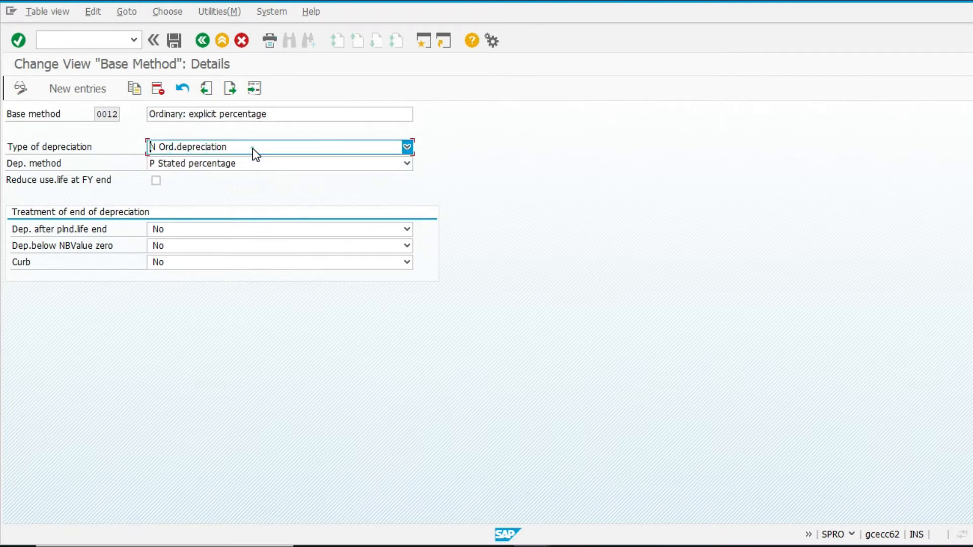
pyautogui.click(194, 162)
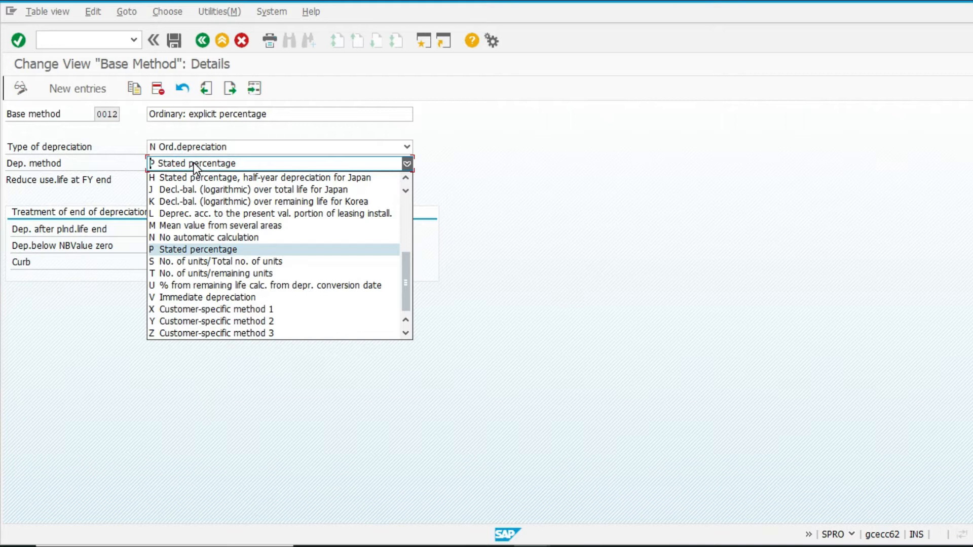
pyautogui.click(194, 163)
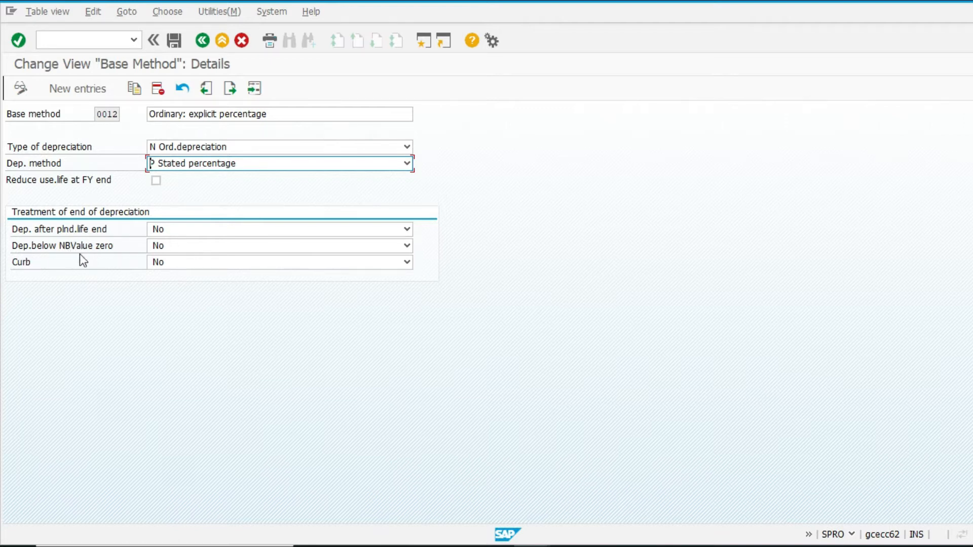
pyautogui.click(184, 245)
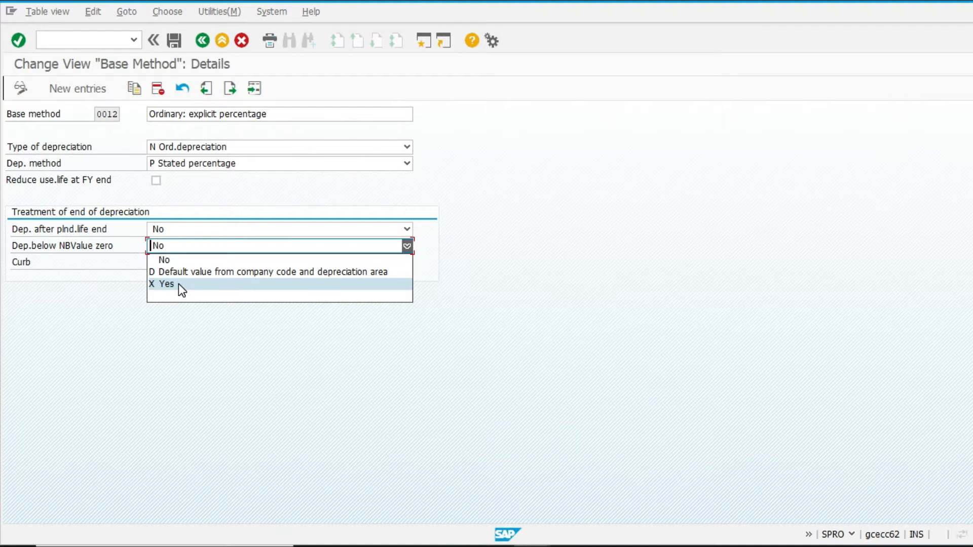
pyautogui.click(190, 260)
pyautogui.click(218, 42)
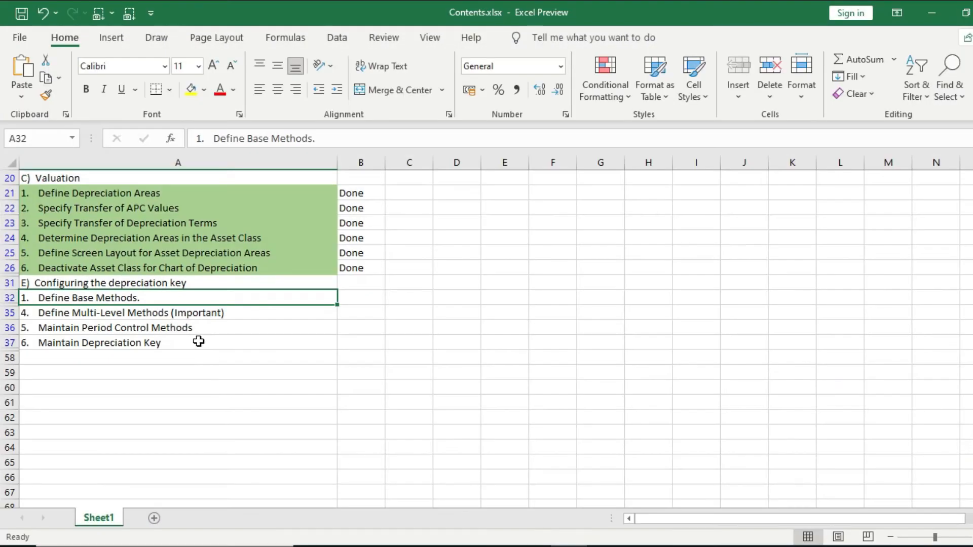
# Step: Open the Define Multi-Level Methods activity and review the existing multilevel methods
pyautogui.click(184, 321)
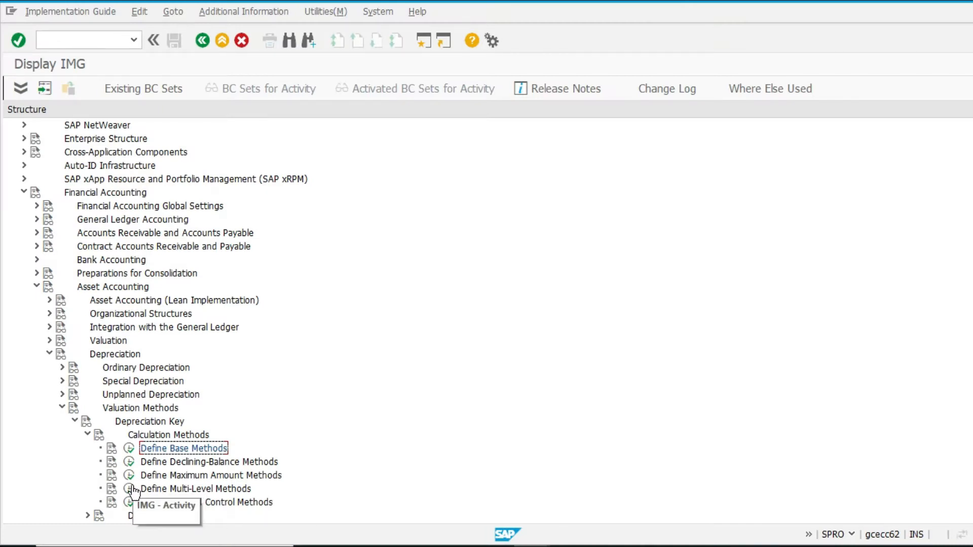
pyautogui.click(133, 490)
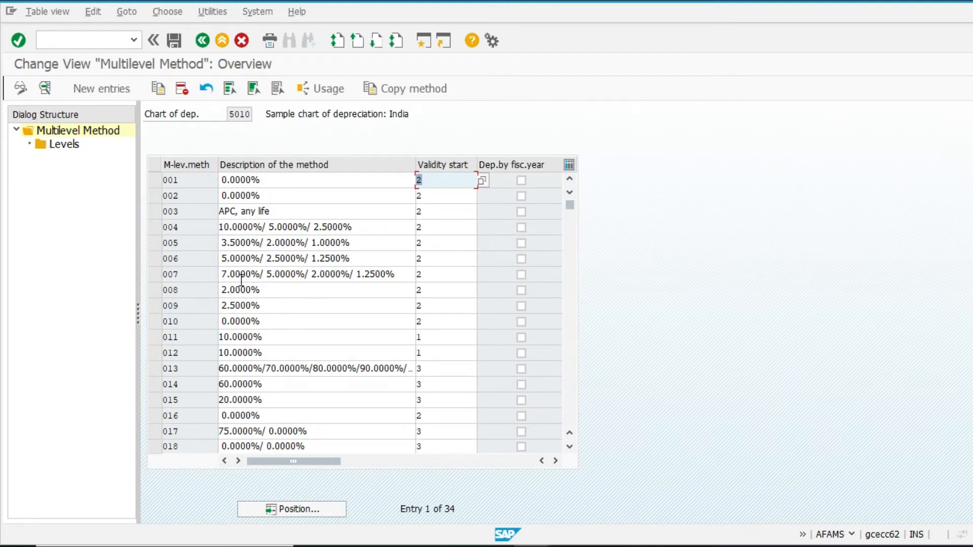
pyautogui.scroll(-1, 263, 321)
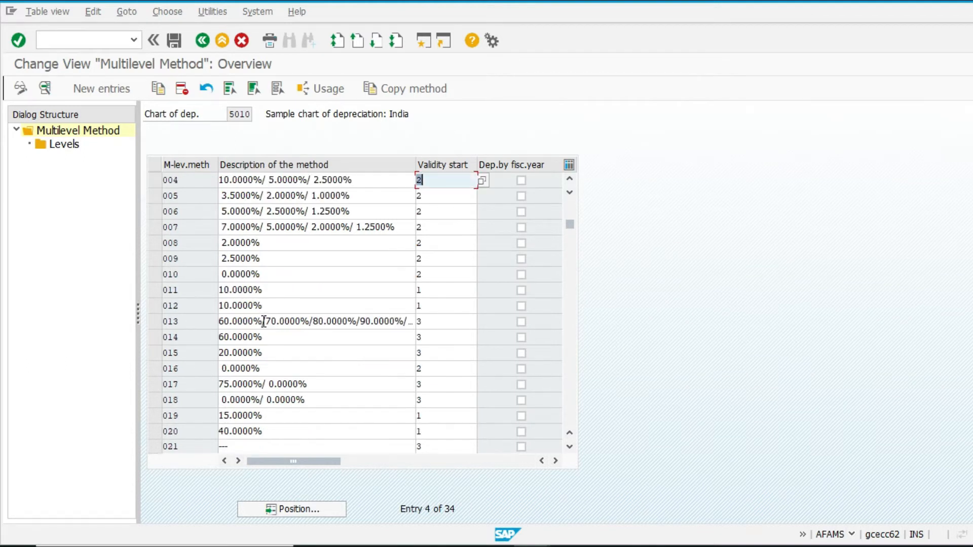
pyautogui.click(288, 227)
pyautogui.click(394, 227)
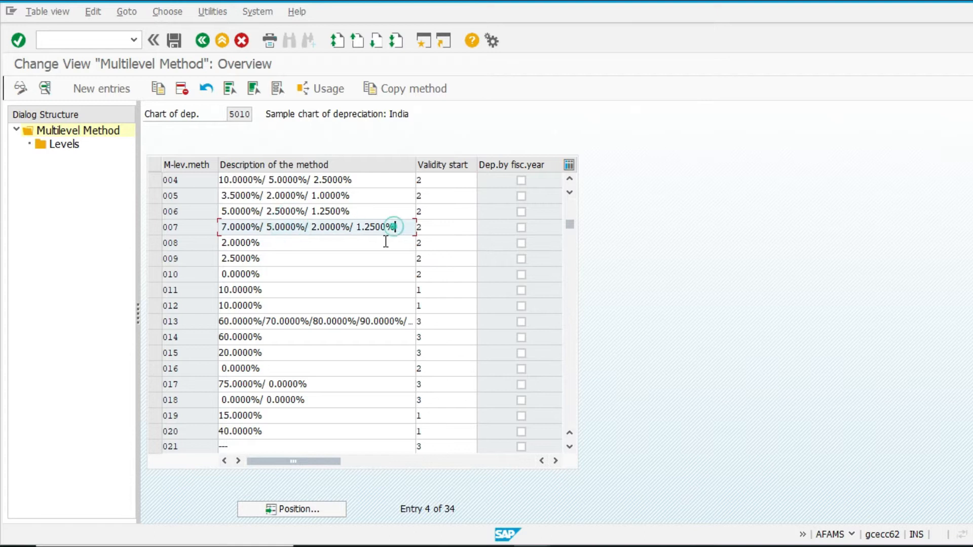
# Step: Create a new multilevel method Z01 with the description VEHICLE 10% SLM
pyautogui.click(99, 87)
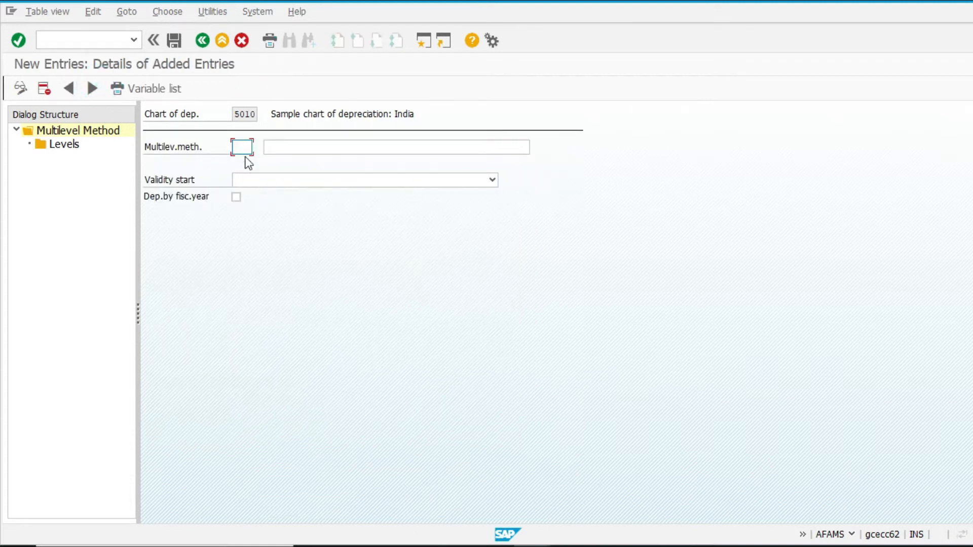
pyautogui.write('z01')
pyautogui.press('Tab')
pyautogui.hotkey('shift', 'Tab')
pyautogui.write('Z01')
pyautogui.press('Tab')
pyautogui.write('VEHICLE 10% SLM')
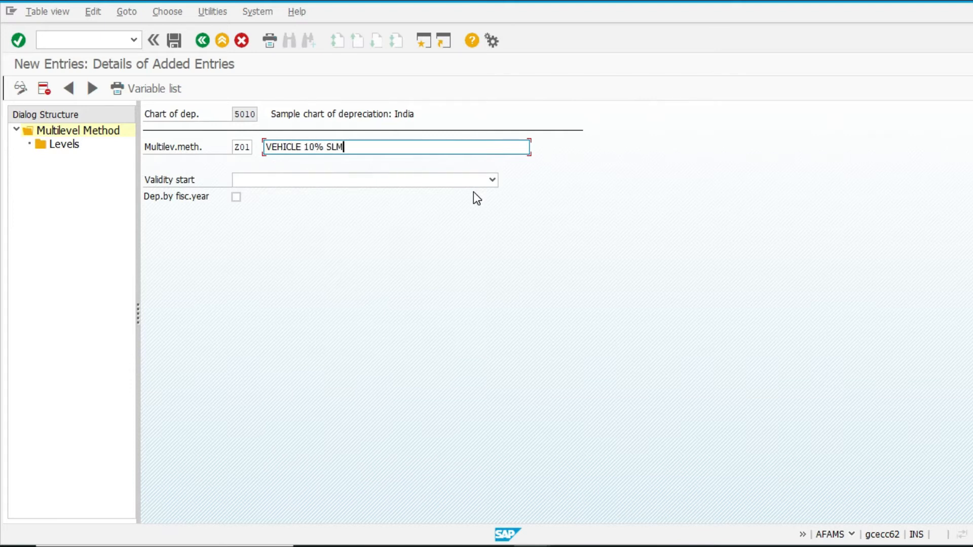
pyautogui.press('Tab')
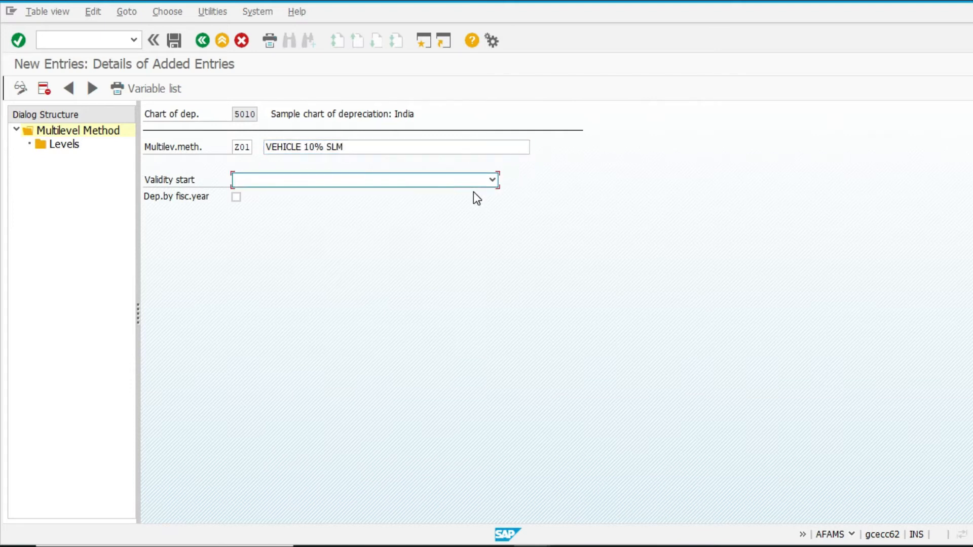
# Step: Set the validity start to From capitalization date and try to open the method's Levels
pyautogui.click(359, 181)
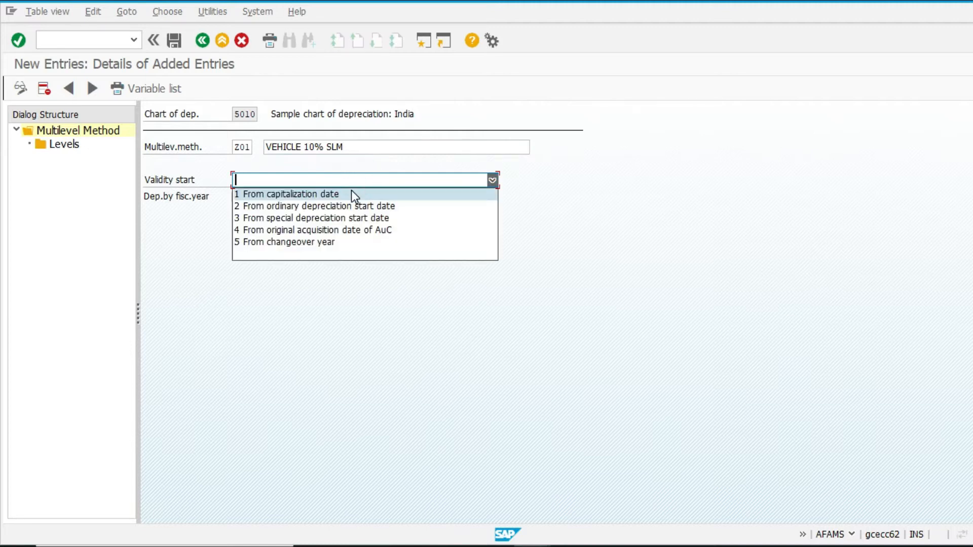
pyautogui.click(351, 192)
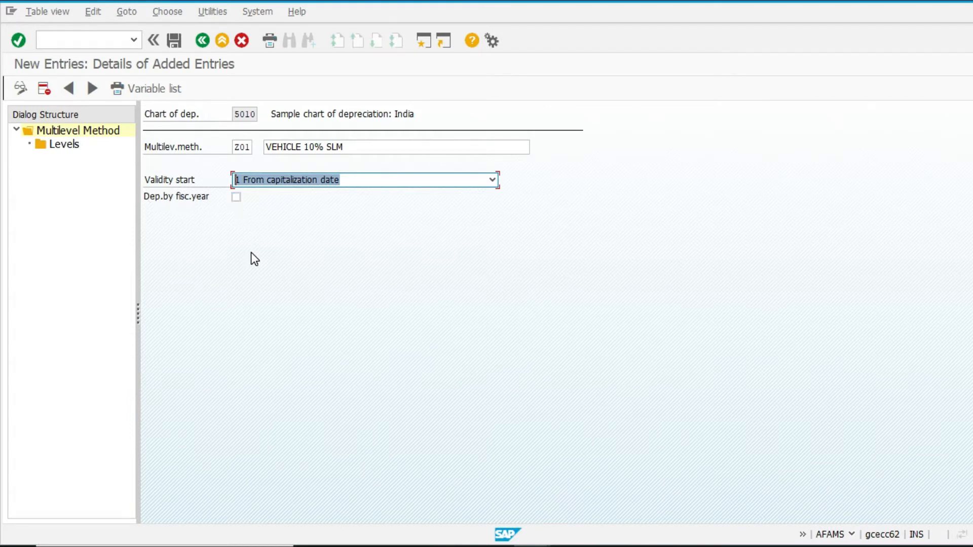
pyautogui.hotkey('alt', 't')
pyautogui.click(212, 304)
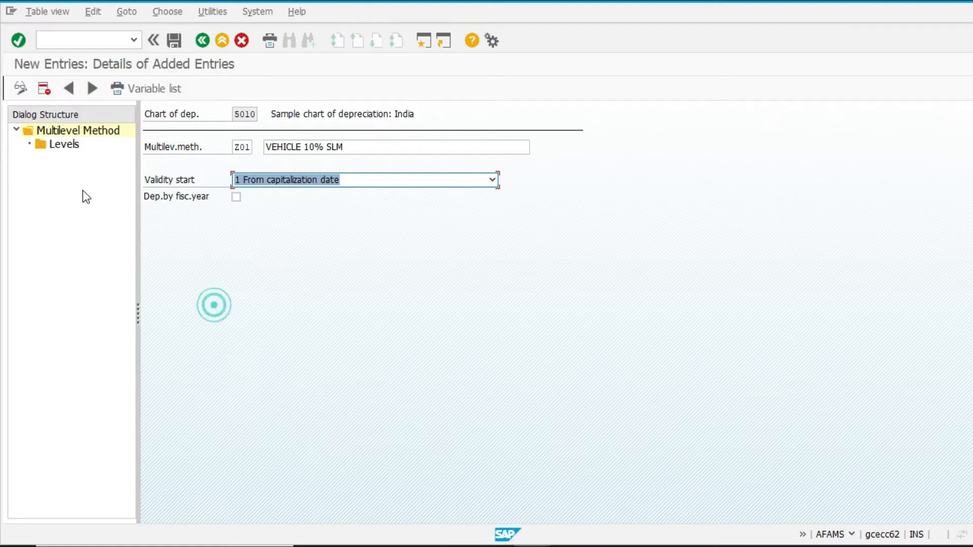
pyautogui.click(52, 147)
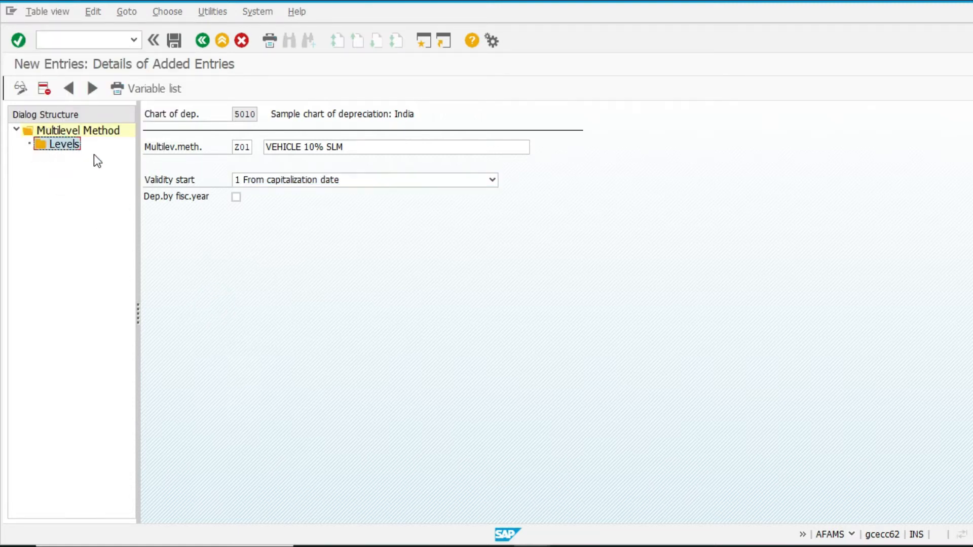
pyautogui.doubleClick(56, 147)
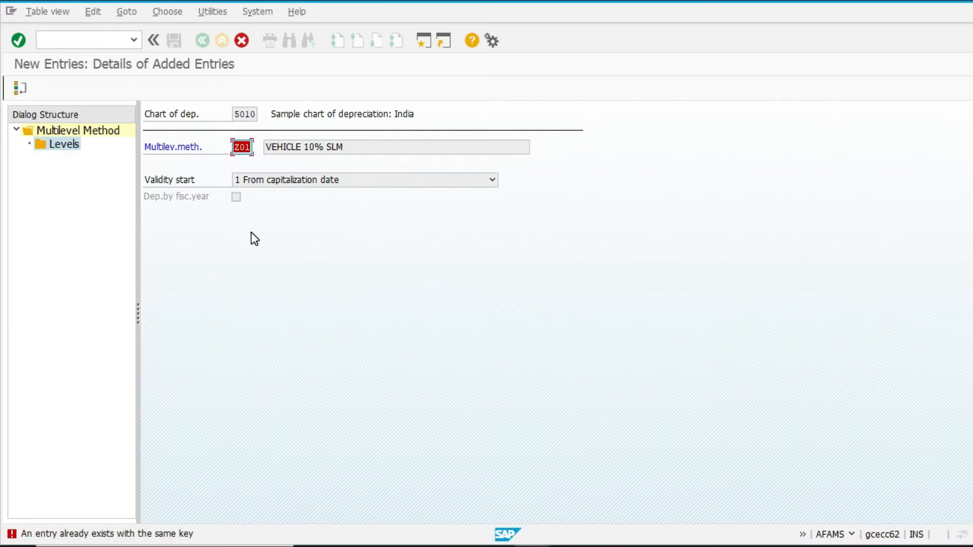
# Step: Change the multilevel method key to V01 and open its Levels
pyautogui.write('V01')
pyautogui.press('Return')
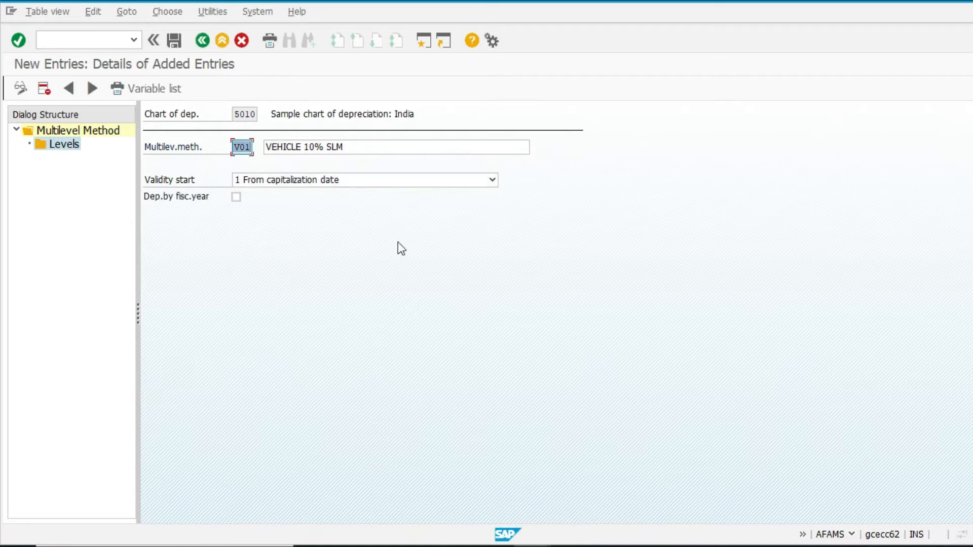
pyautogui.doubleClick(71, 144)
pyautogui.click(182, 217)
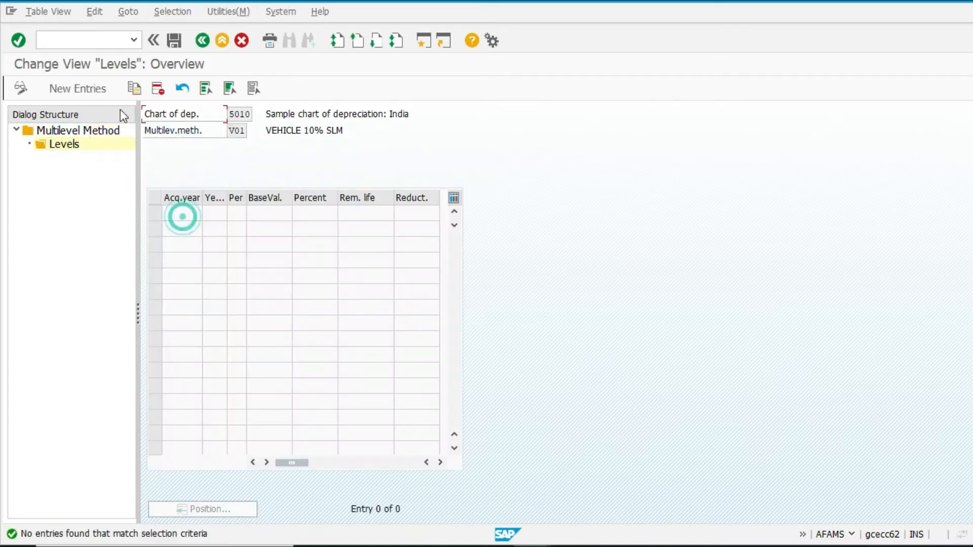
# Step: Add a new level with acquisition year 9999 and 99 years
pyautogui.click(102, 93)
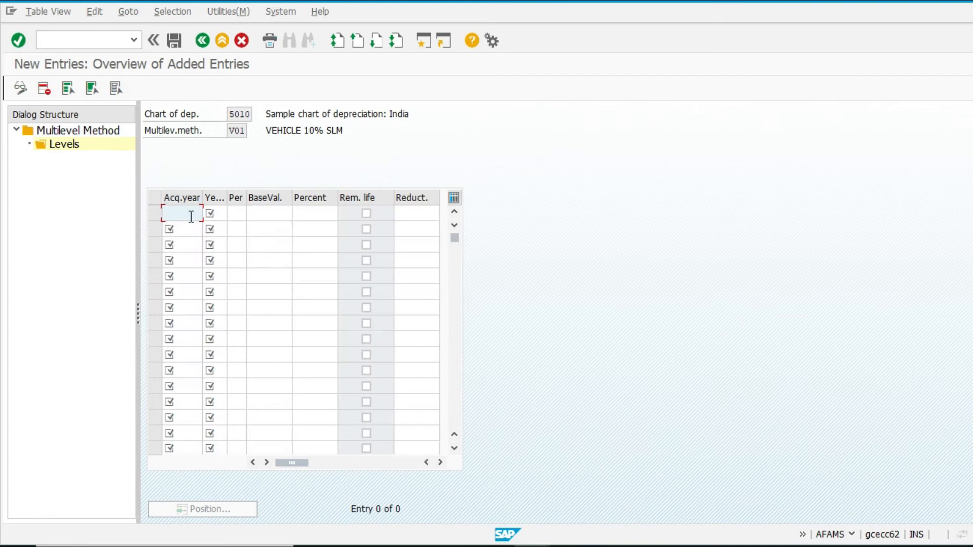
pyautogui.write('9999')
pyautogui.click(218, 212)
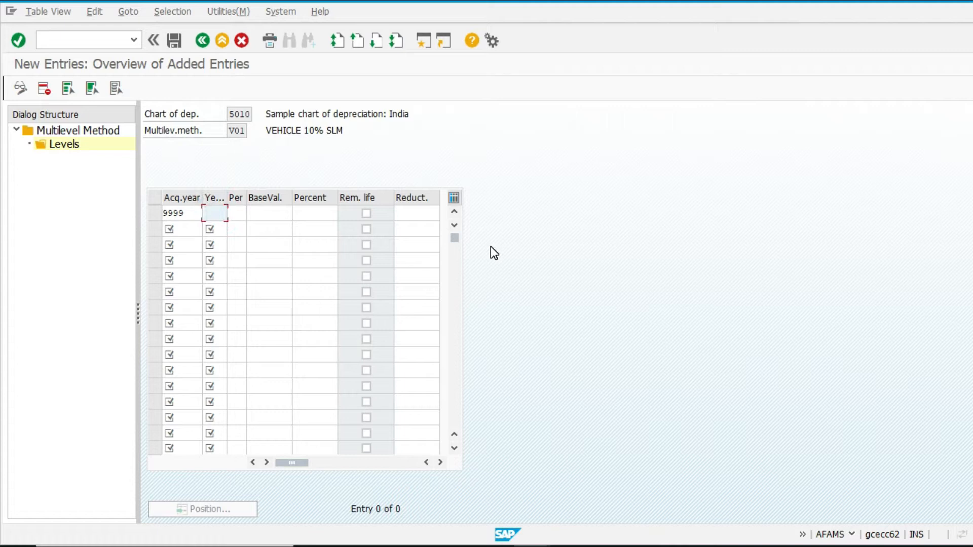
pyautogui.write('99')
pyautogui.press('Tab')
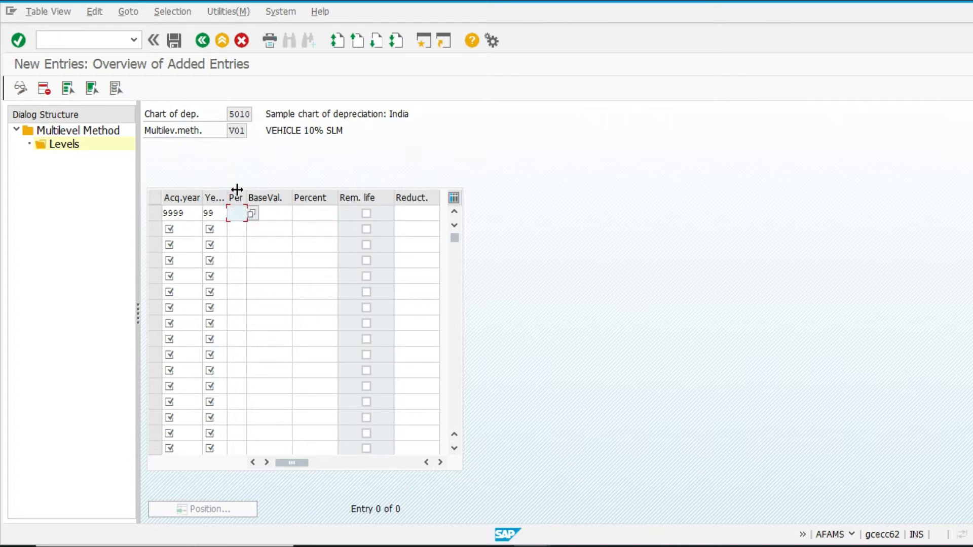
# Step: Set the new level's base value to 01 Acquisition value
pyautogui.click(215, 212)
pyautogui.click(187, 213)
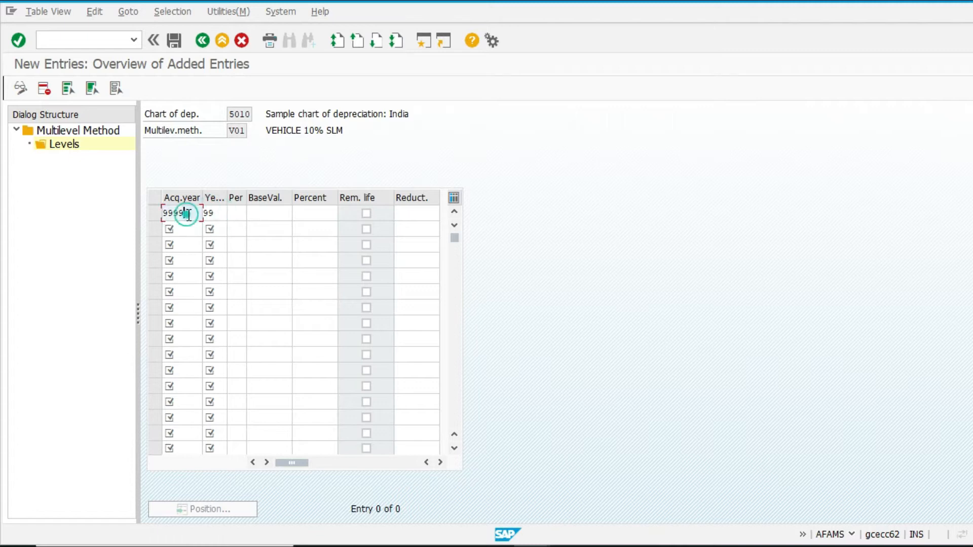
pyautogui.click(218, 212)
pyautogui.click(235, 212)
pyautogui.click(251, 213)
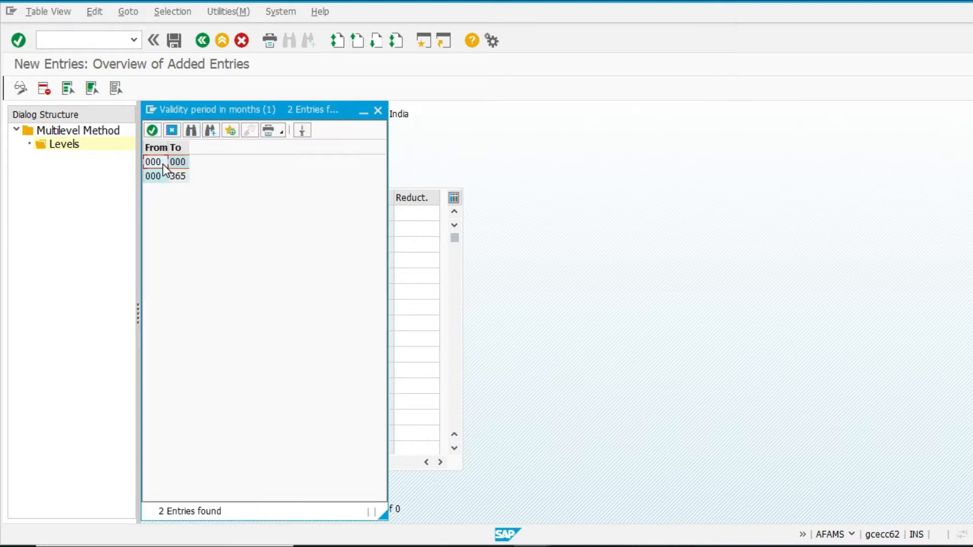
pyautogui.click(376, 112)
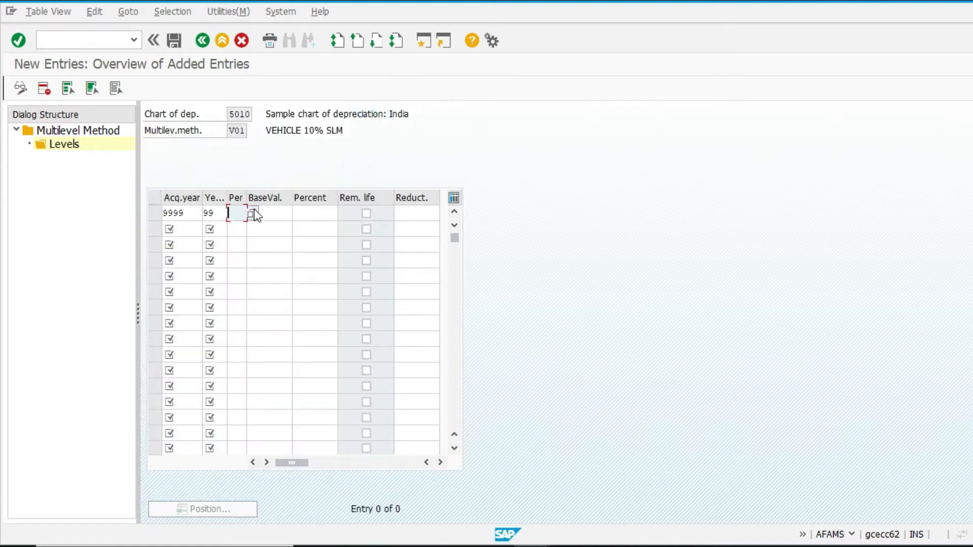
pyautogui.click(266, 212)
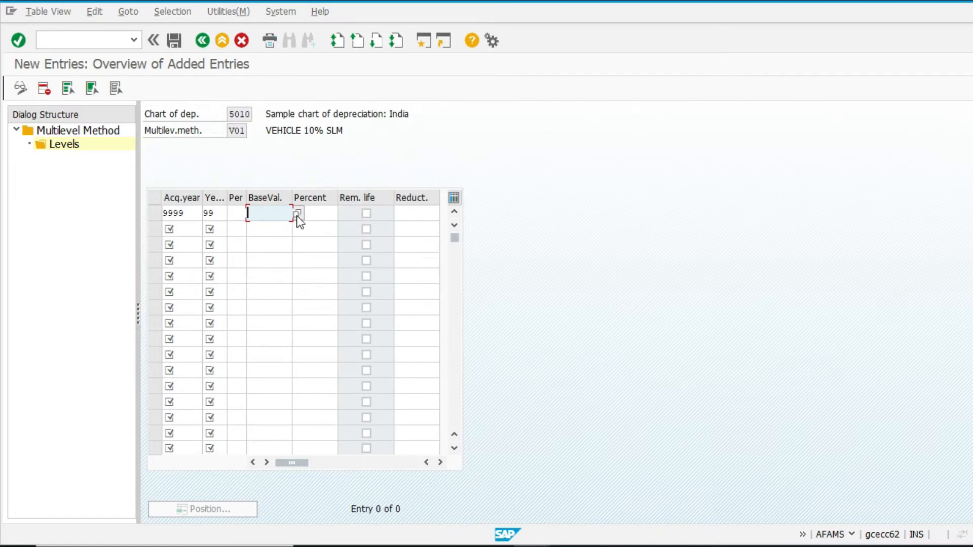
pyautogui.click(297, 214)
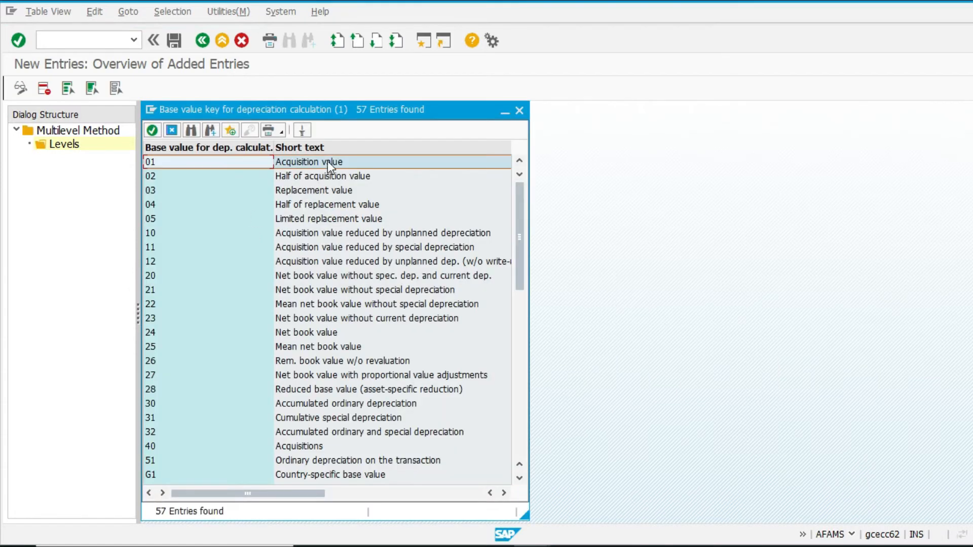
pyautogui.doubleClick(330, 161)
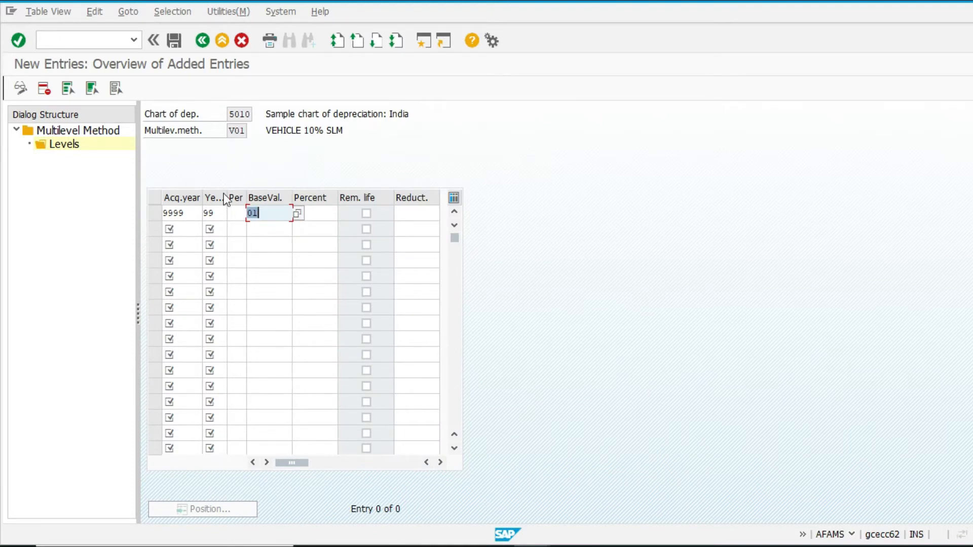
pyautogui.click(297, 213)
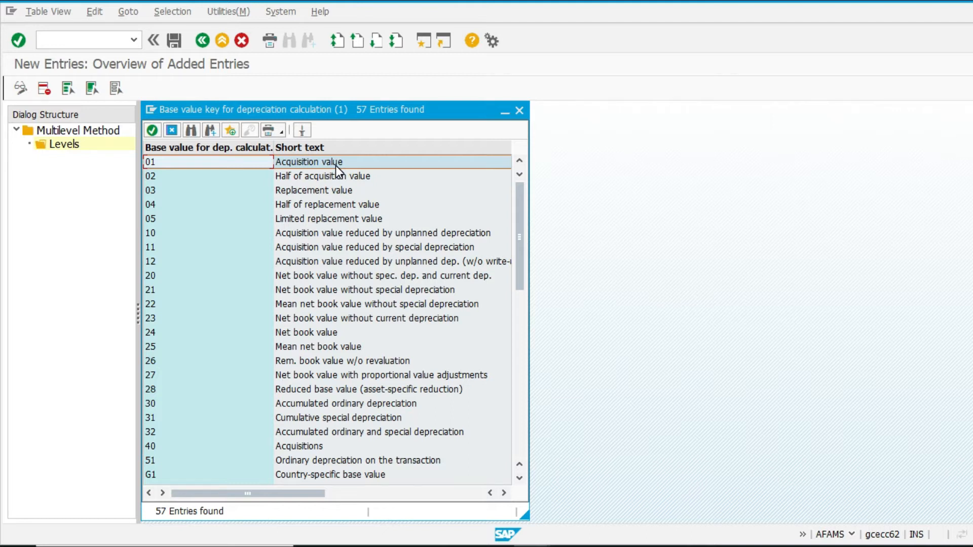
pyautogui.click(198, 334)
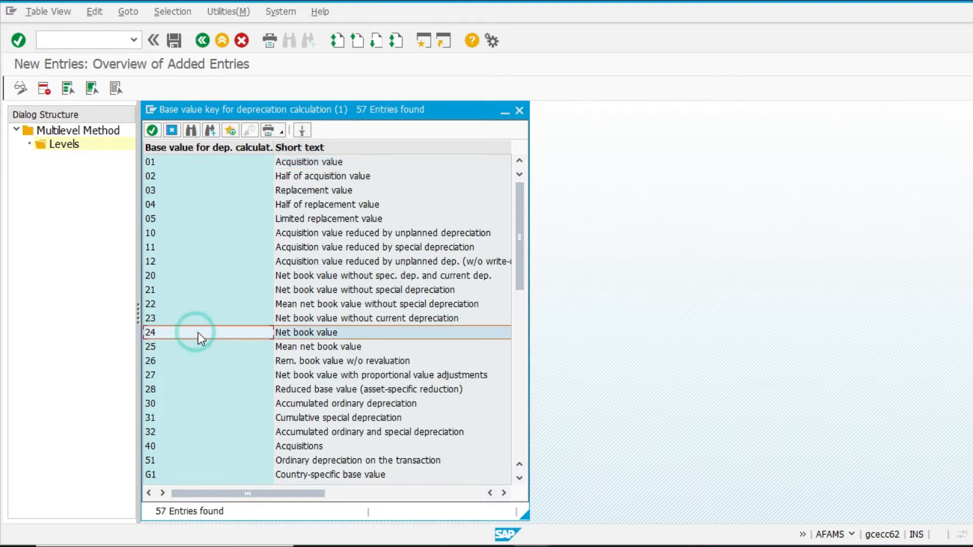
pyautogui.doubleClick(187, 167)
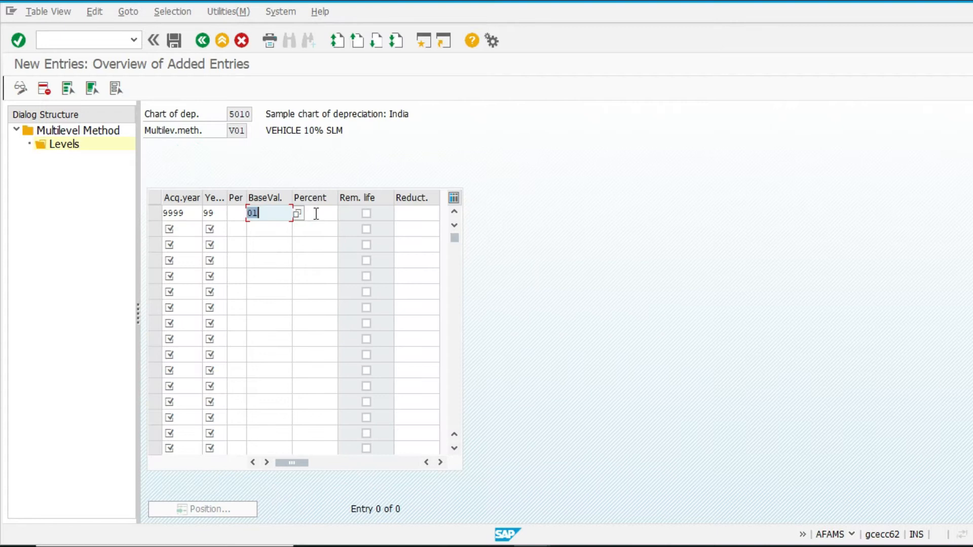
# Step: Enter 10 percent for the level, save the multilevel method and exit
pyautogui.click(312, 212)
pyautogui.write('10')
pyautogui.press('Tab')
pyautogui.press('Tab')
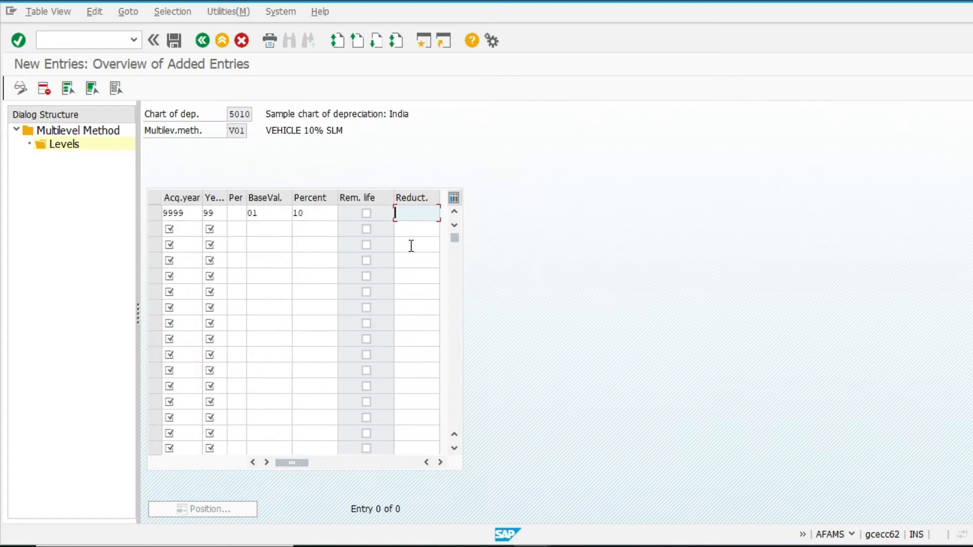
pyautogui.click(173, 39)
pyautogui.click(157, 246)
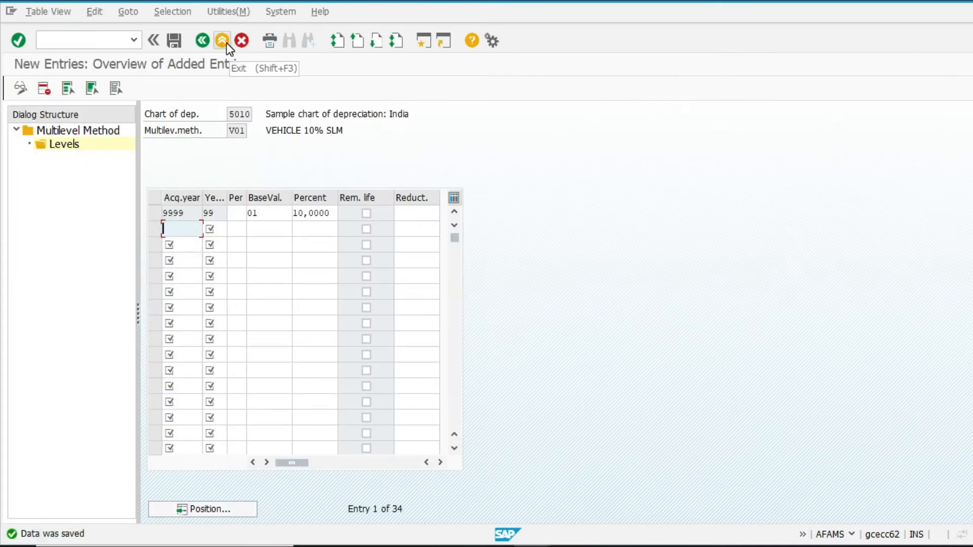
pyautogui.click(223, 41)
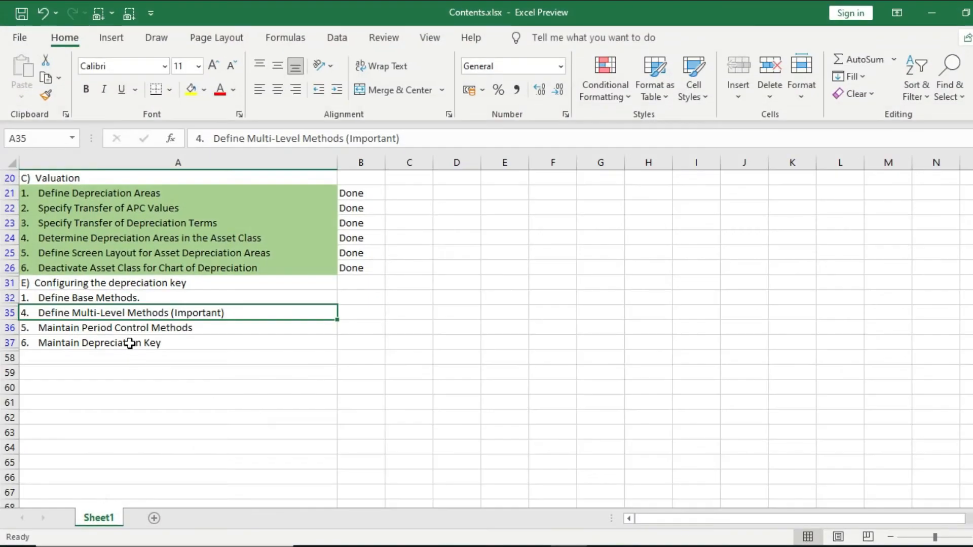
# Step: Switch back to SAP and open Maintain Period Control Methods
pyautogui.click(130, 343)
pyautogui.click(142, 327)
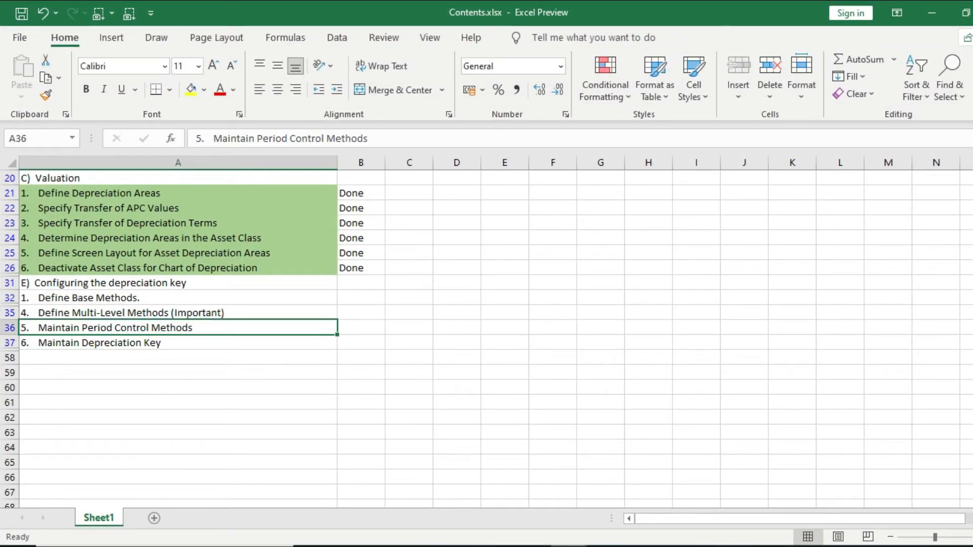
pyautogui.click(532, 546)
pyautogui.scroll(-2, 241, 486)
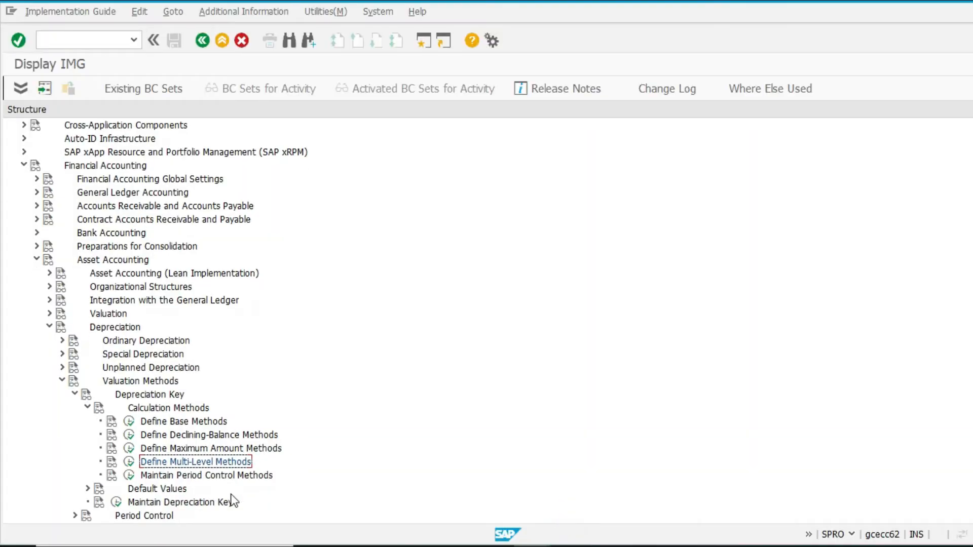
pyautogui.click(129, 475)
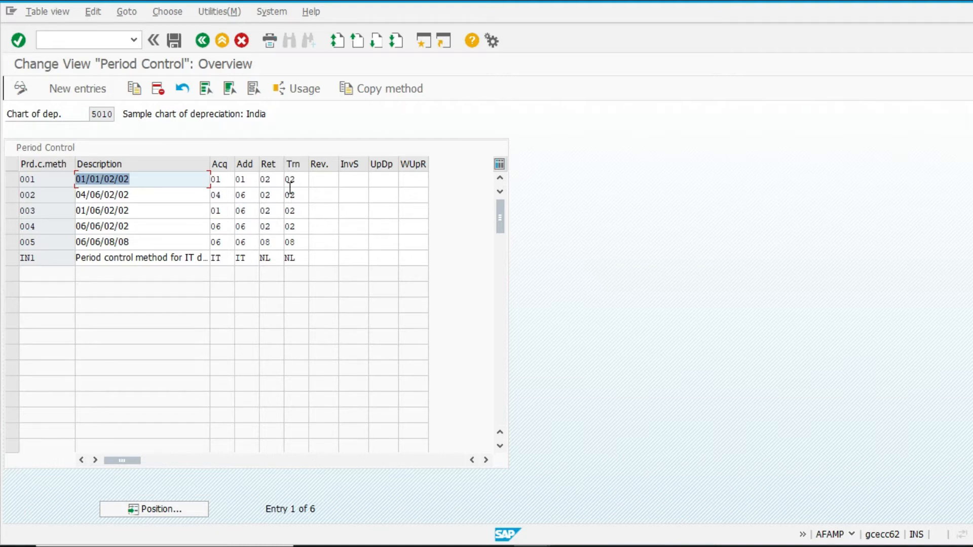
# Step: Review the acquisition period control options for method 001 and exit without changes
pyautogui.click(224, 179)
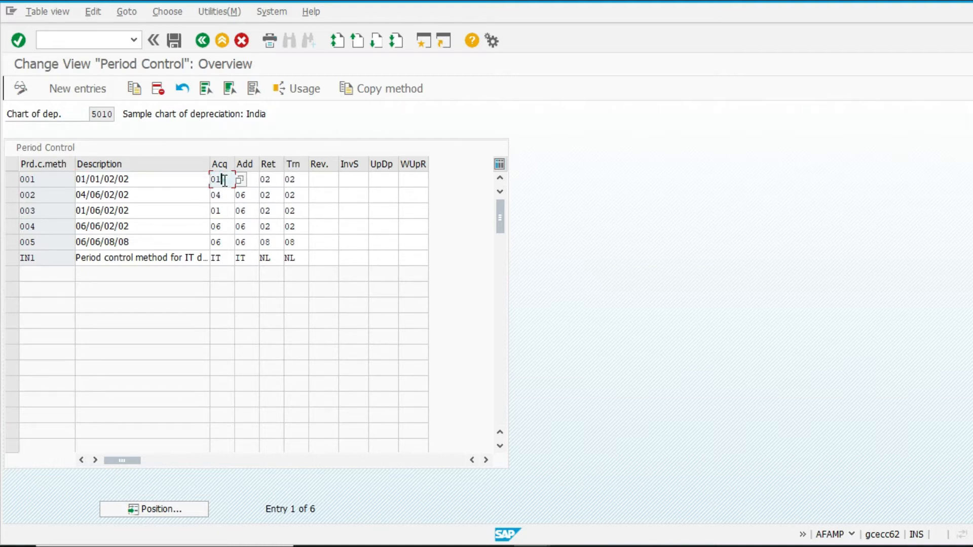
pyautogui.click(234, 181)
pyautogui.moveTo(218, 100); pyautogui.dragTo(554, 99)
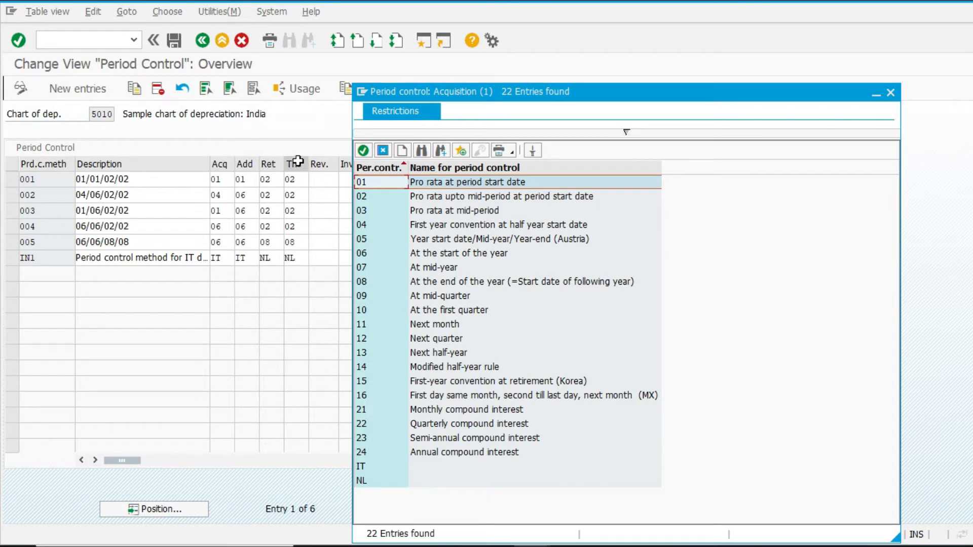
pyautogui.click(463, 196)
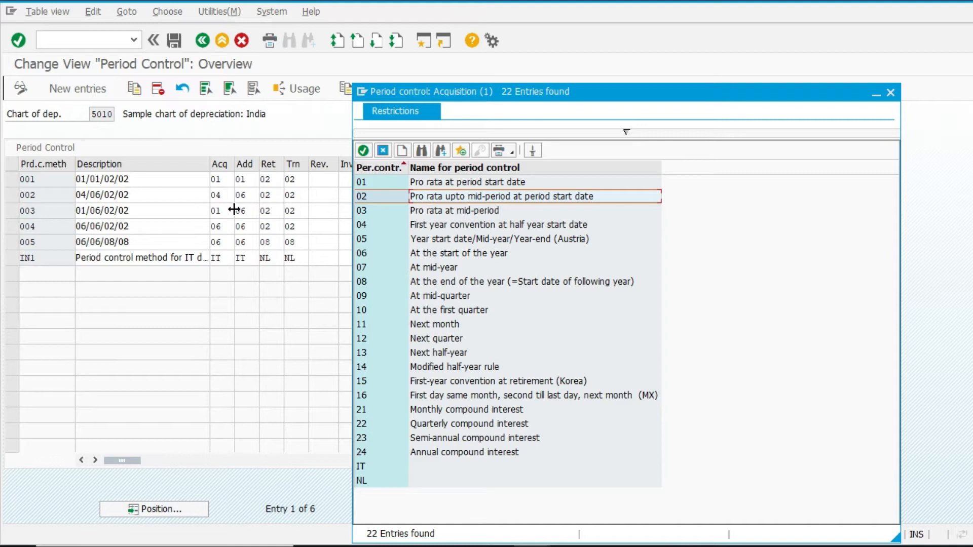
pyautogui.click(410, 258)
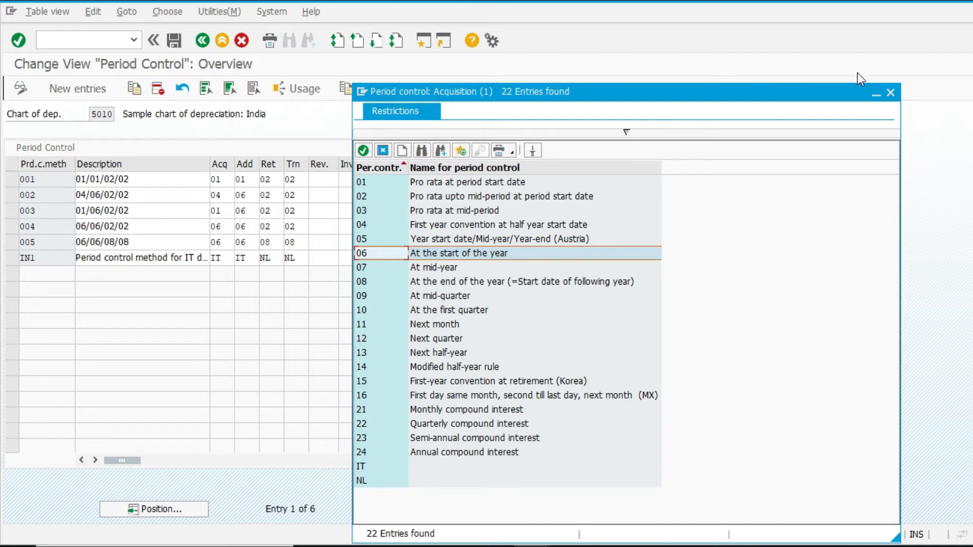
pyautogui.click(891, 92)
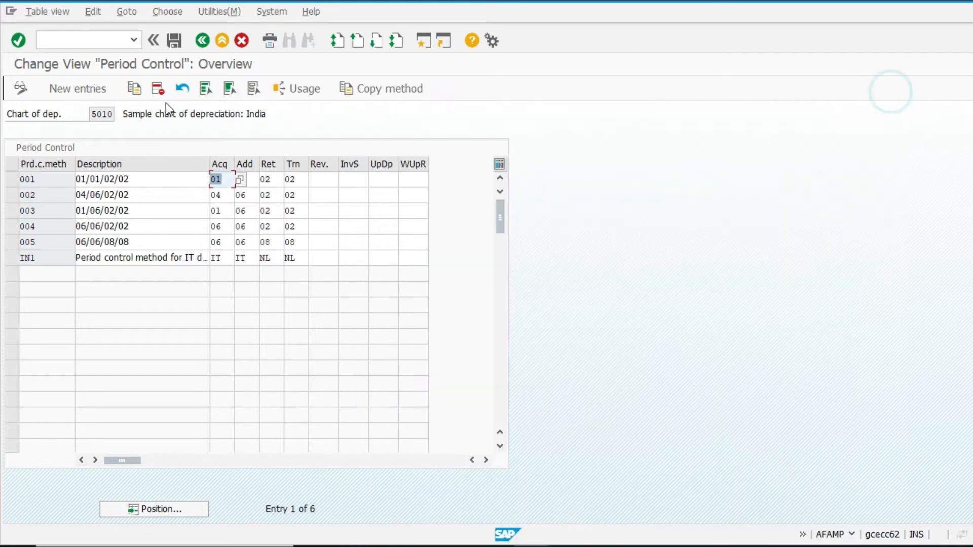
pyautogui.click(222, 41)
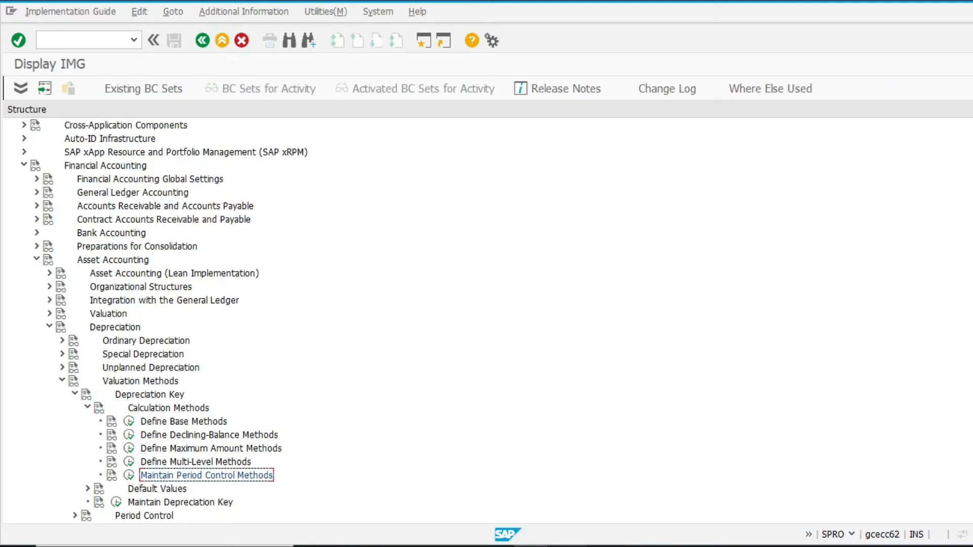
# Step: Open Maintain Depreciation Key and start a new depreciation key entry
pyautogui.hotkey('alt', 'Tab')
pyautogui.click(166, 347)
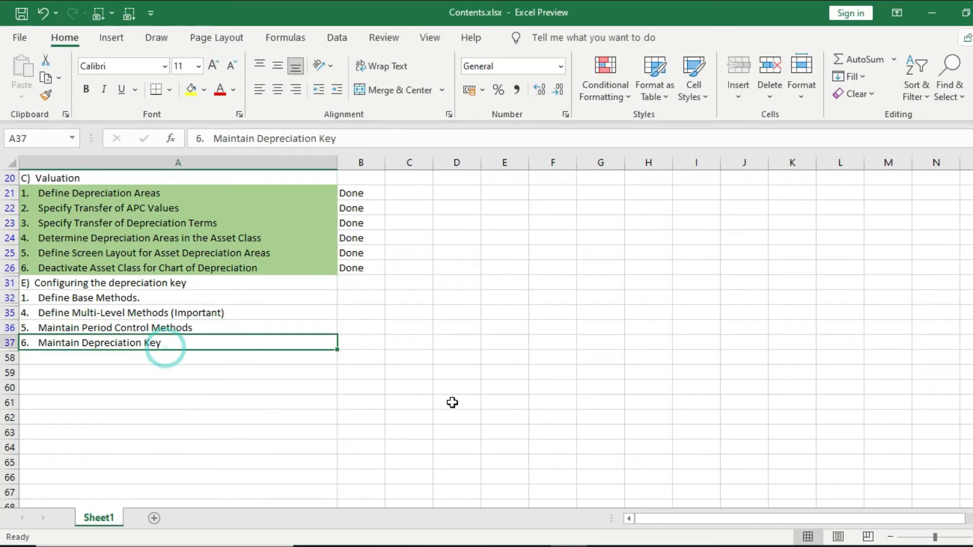
pyautogui.moveTo(532, 546)
pyautogui.click(588, 497)
pyautogui.scroll(-2, 224, 466)
pyautogui.click(116, 450)
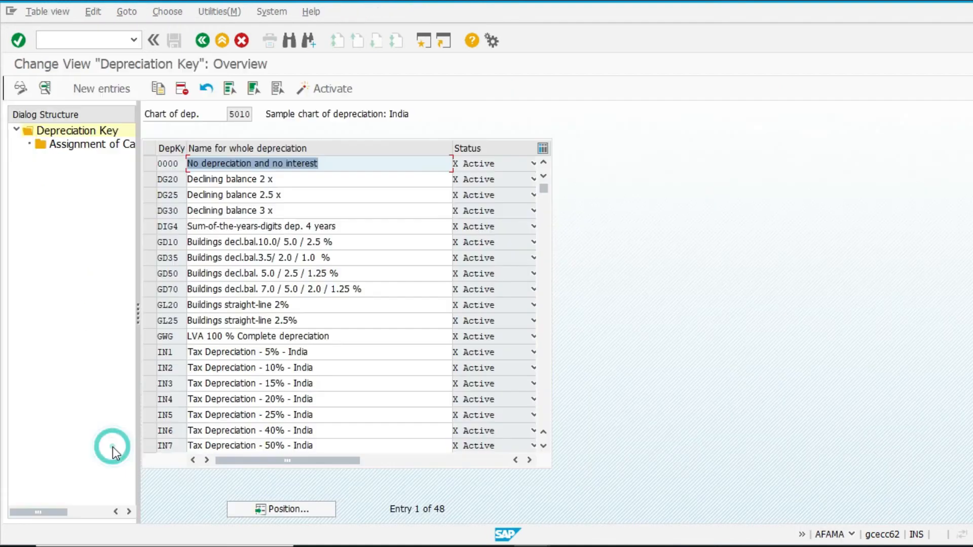
pyautogui.click(96, 88)
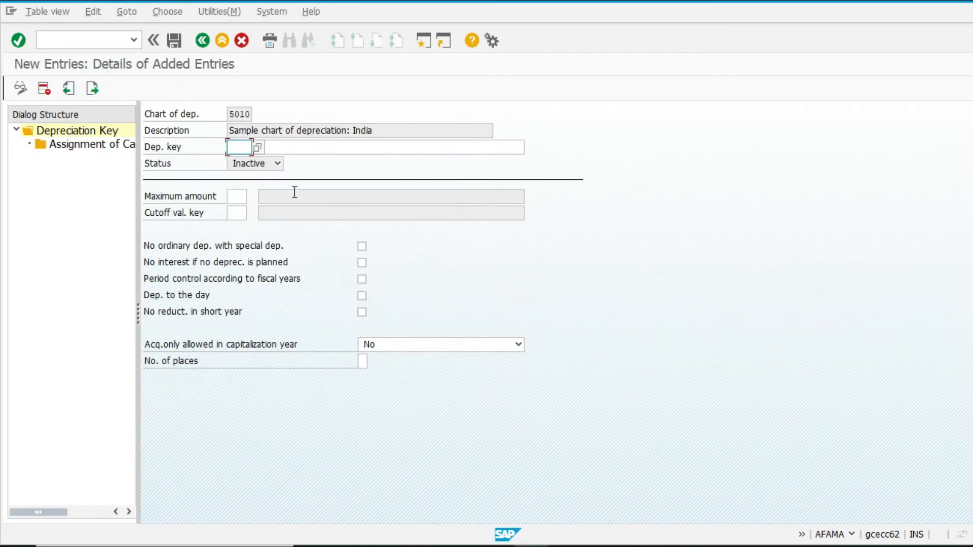
# Step: Enter depreciation key V10 with the description VEHICLE 10%
pyautogui.press('F4')
pyautogui.press('Escape')
pyautogui.write('V10')
pyautogui.press('Tab')
pyautogui.write('V')
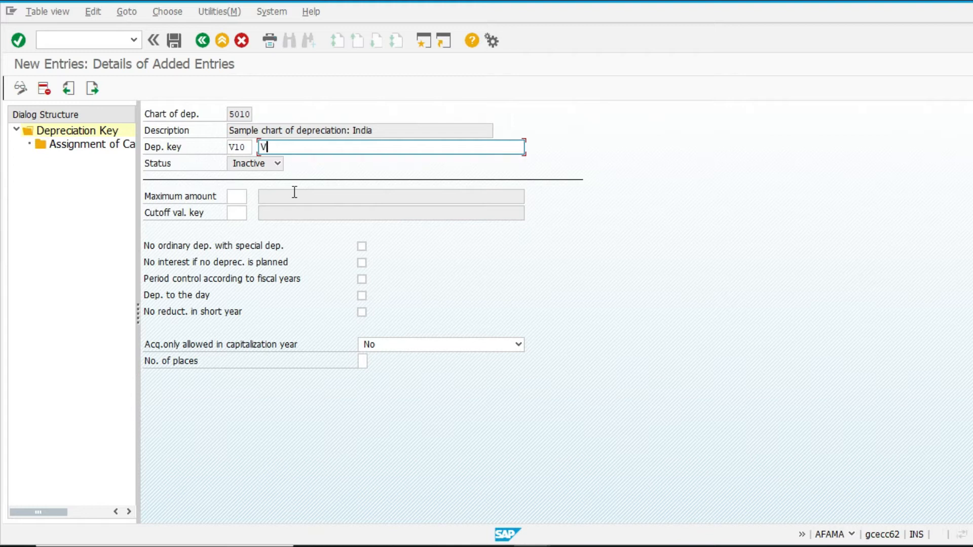
pyautogui.write('EHICLE 10%')
pyautogui.press('Tab')
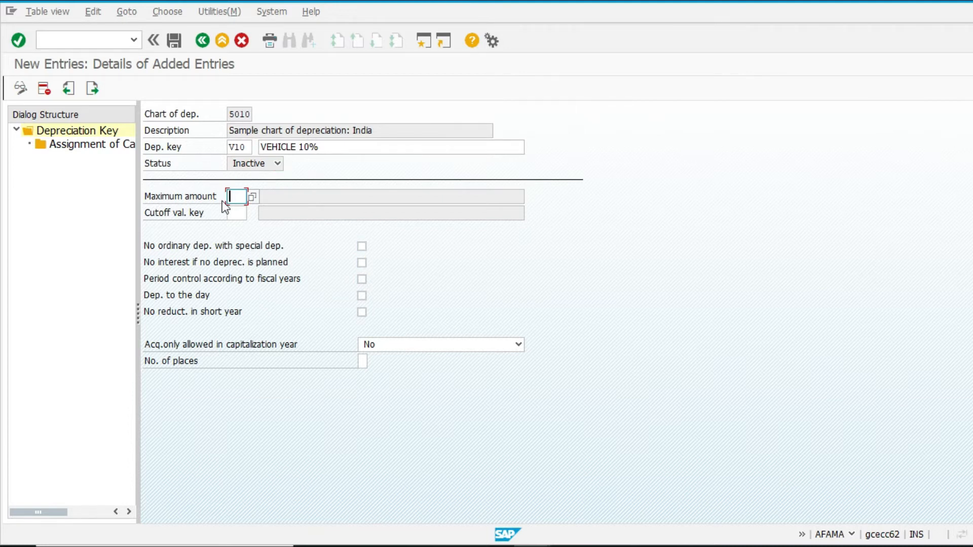
# Step: Open the assignment of calculation methods for key V10 and start a new entry
pyautogui.click(291, 202)
pyautogui.press('F10')
pyautogui.press('Escape')
pyautogui.doubleClick(90, 146)
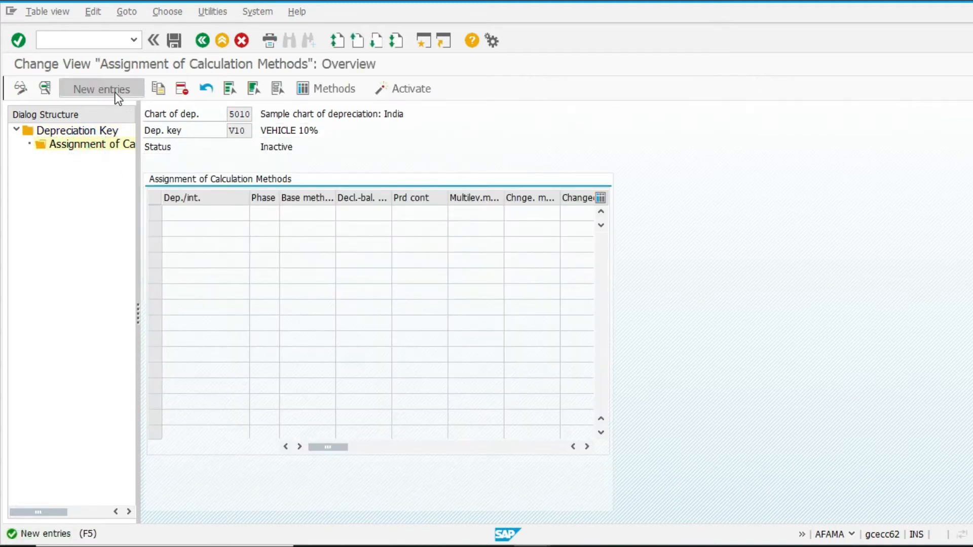
pyautogui.click(116, 90)
# Step: Set the depreciation type to N Ord.depreciation and the phase to 1 From the start of depreciation
pyautogui.click(283, 167)
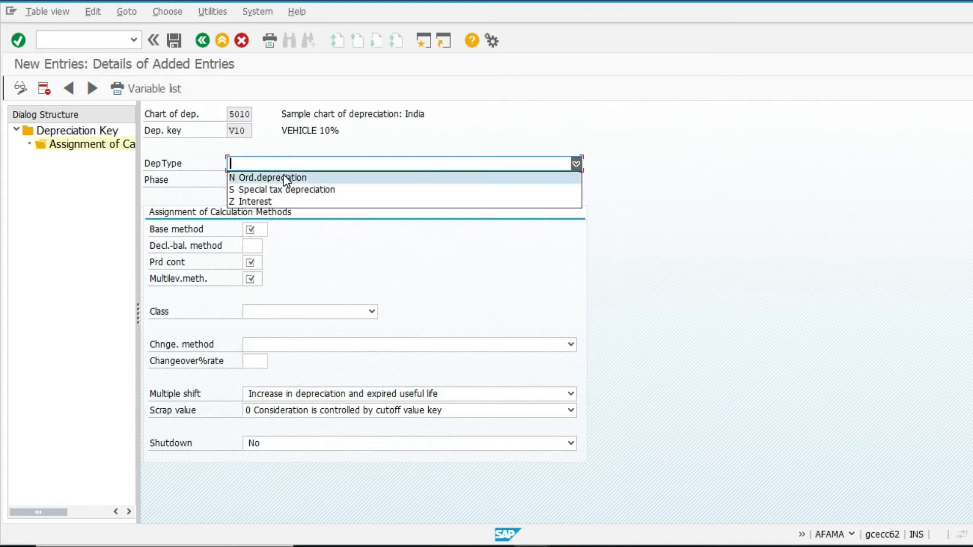
pyautogui.click(283, 175)
pyautogui.click(284, 178)
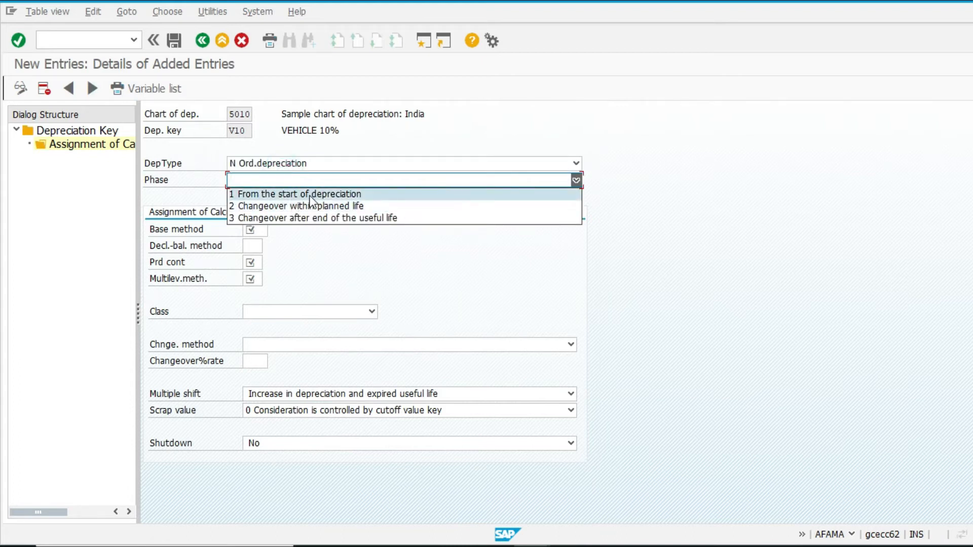
pyautogui.click(368, 194)
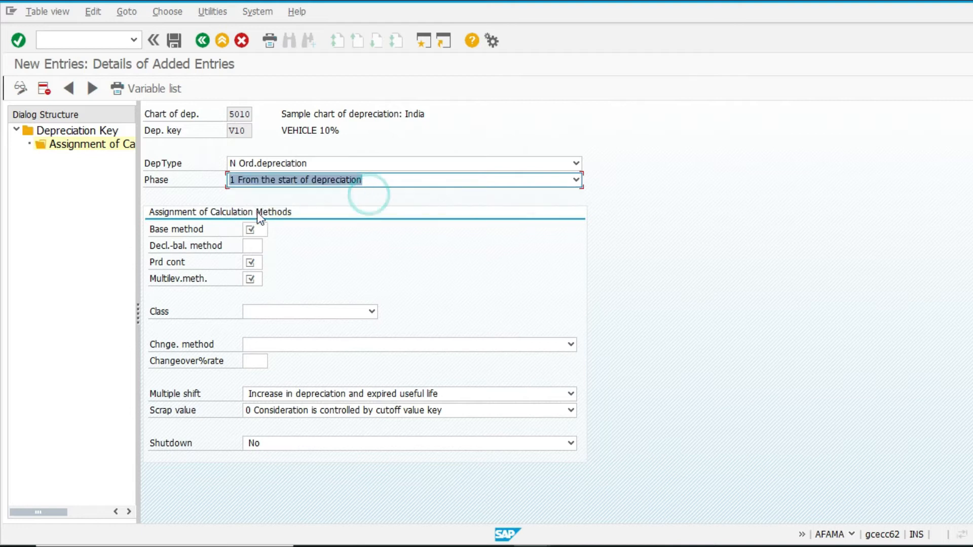
# Step: Assign base method Z001 (10% STRAIGHT LINE METHOD) to the calculation methods
pyautogui.click(254, 229)
pyautogui.click(276, 232)
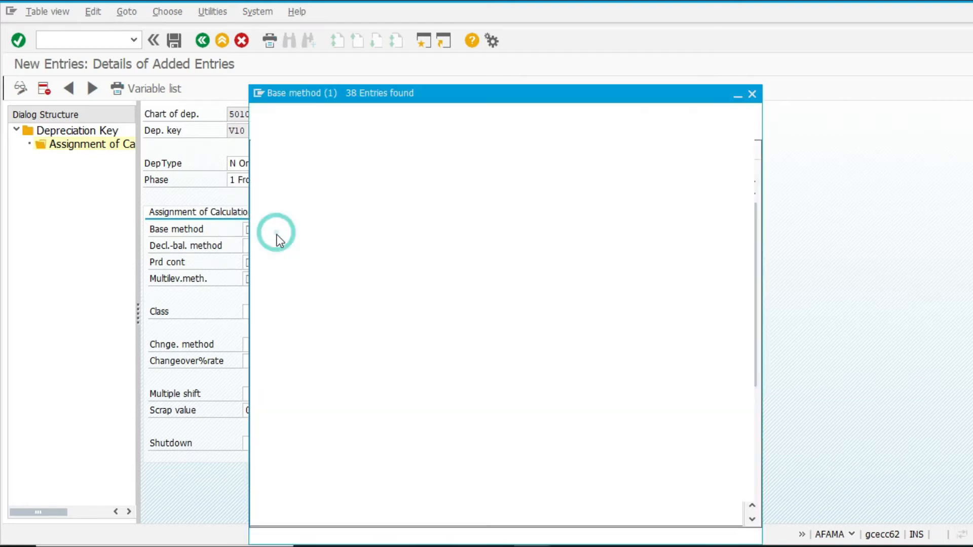
pyautogui.scroll(-5, 339, 358)
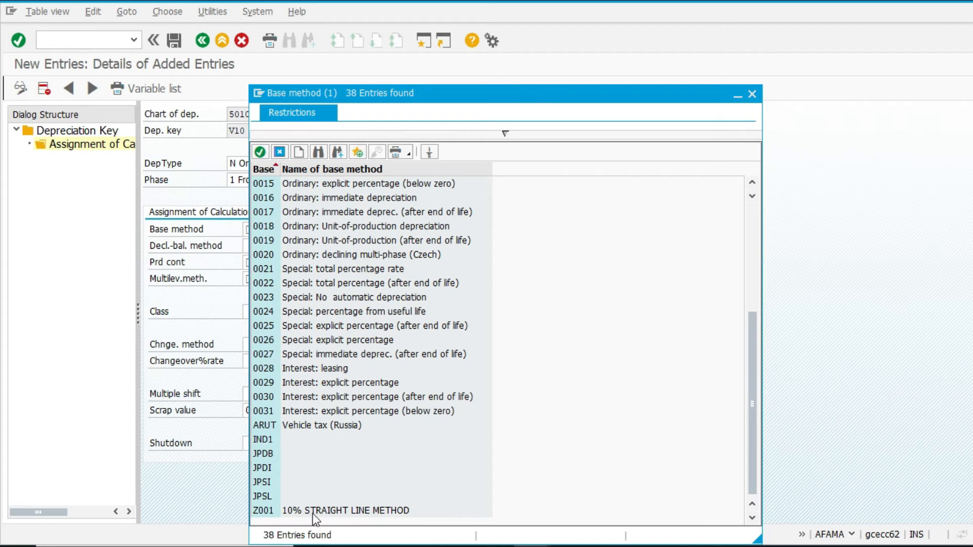
pyautogui.doubleClick(355, 511)
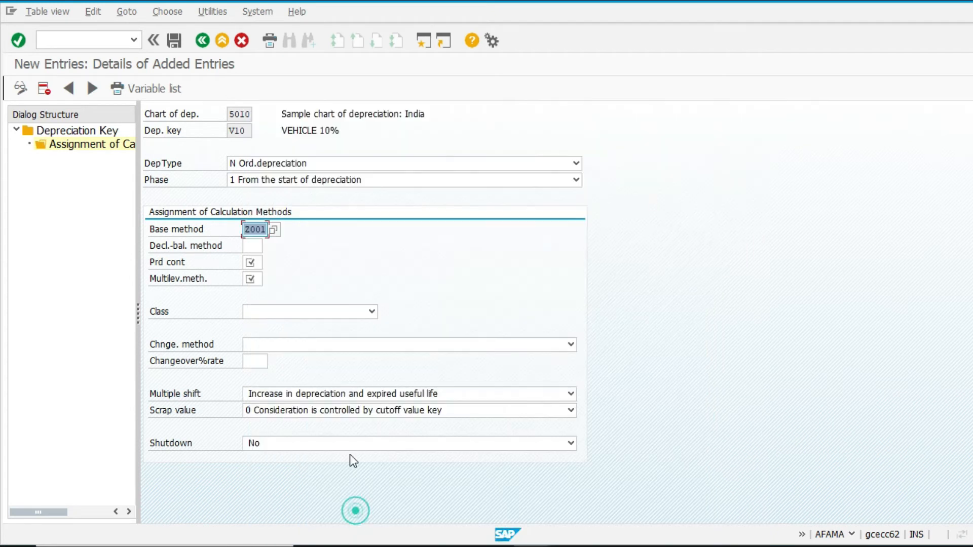
# Step: Set the period control method to 001, leaving the declining-balance method empty
pyautogui.click(252, 247)
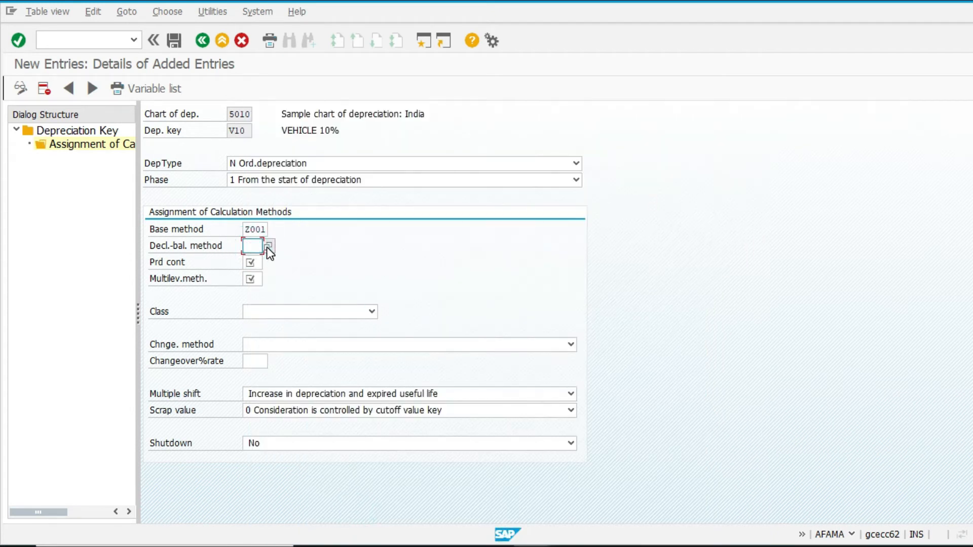
pyautogui.click(255, 263)
pyautogui.click(268, 263)
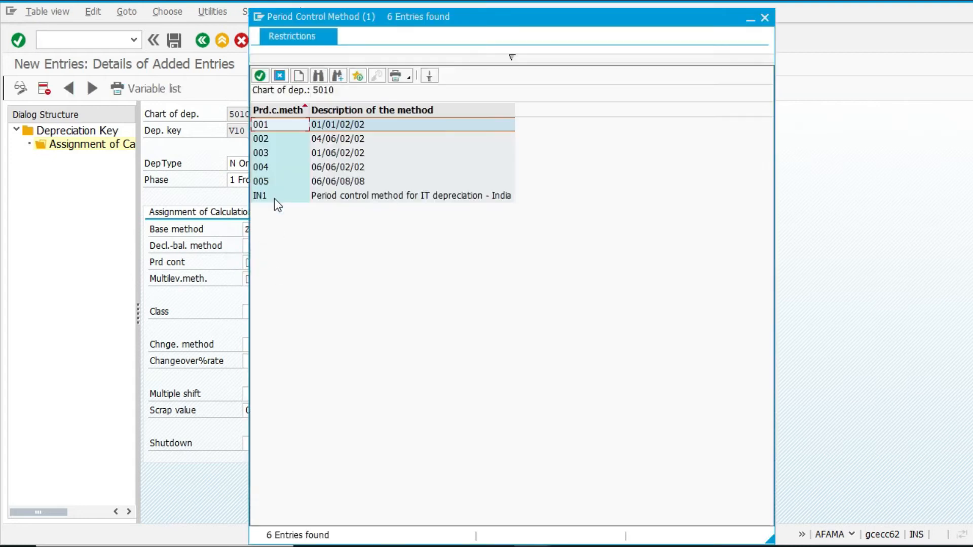
pyautogui.doubleClick(307, 127)
# Step: Assign multilevel method V01 to the depreciation key's calculation methods
pyautogui.click(253, 279)
pyautogui.click(269, 278)
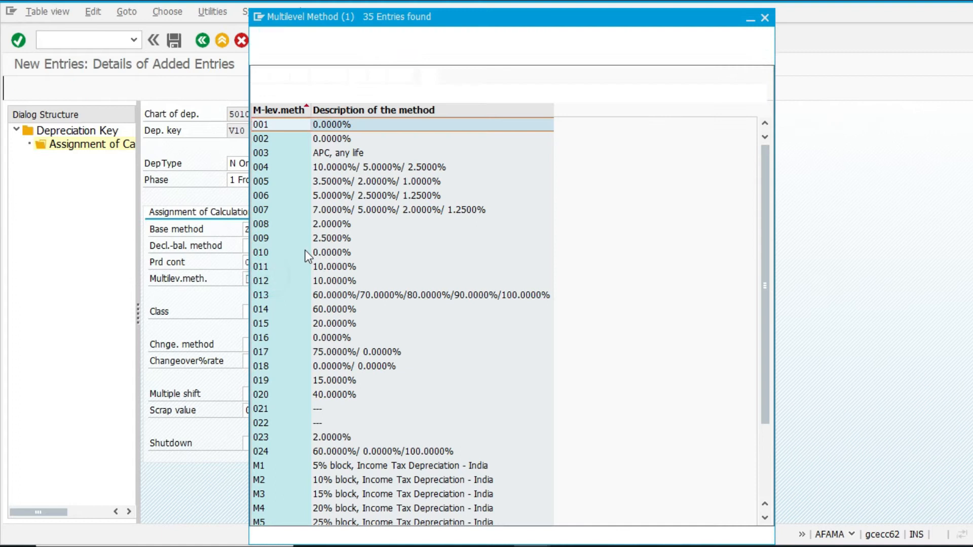
pyautogui.doubleClick(283, 497)
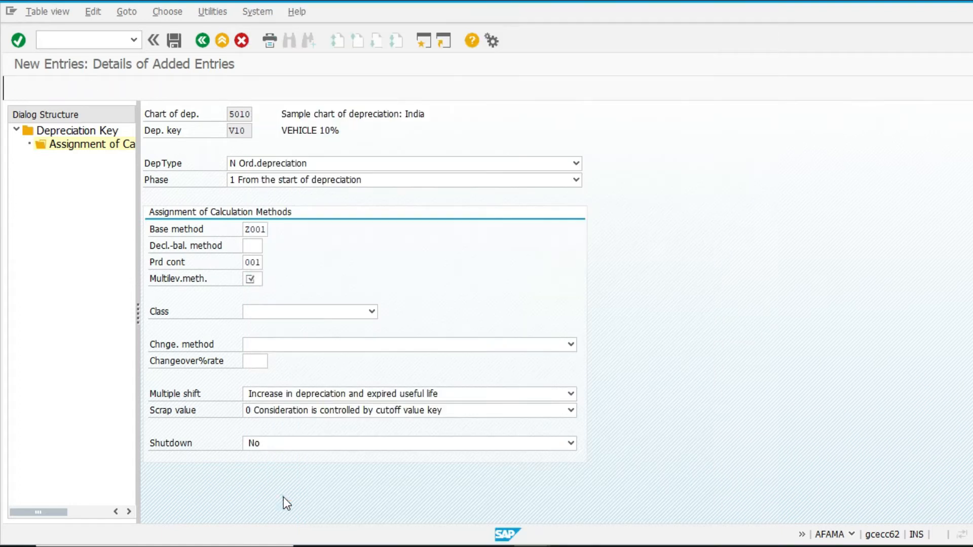
# Step: Set the class to 1 Straight-line depreciation and the changeover method to 0 No automatic changeover
pyautogui.click(278, 309)
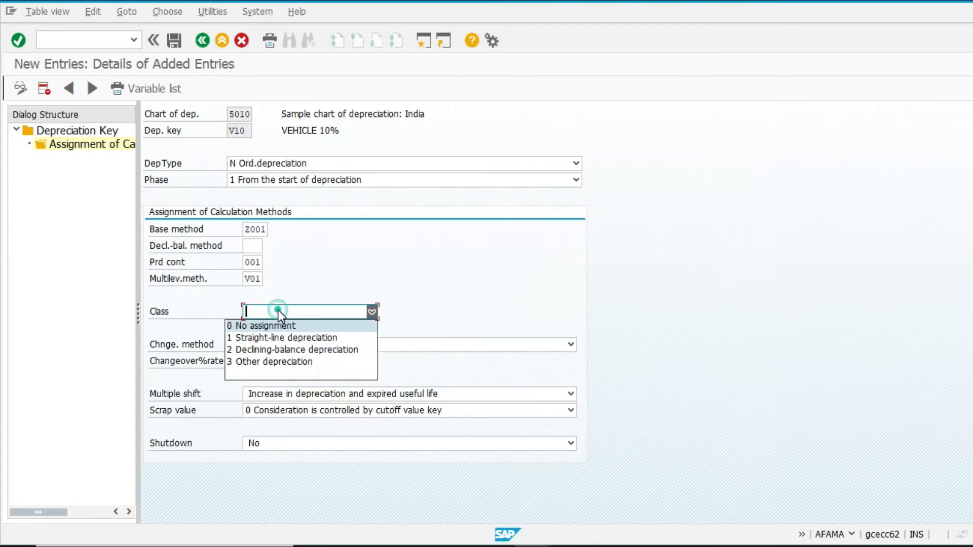
pyautogui.click(287, 336)
pyautogui.click(298, 345)
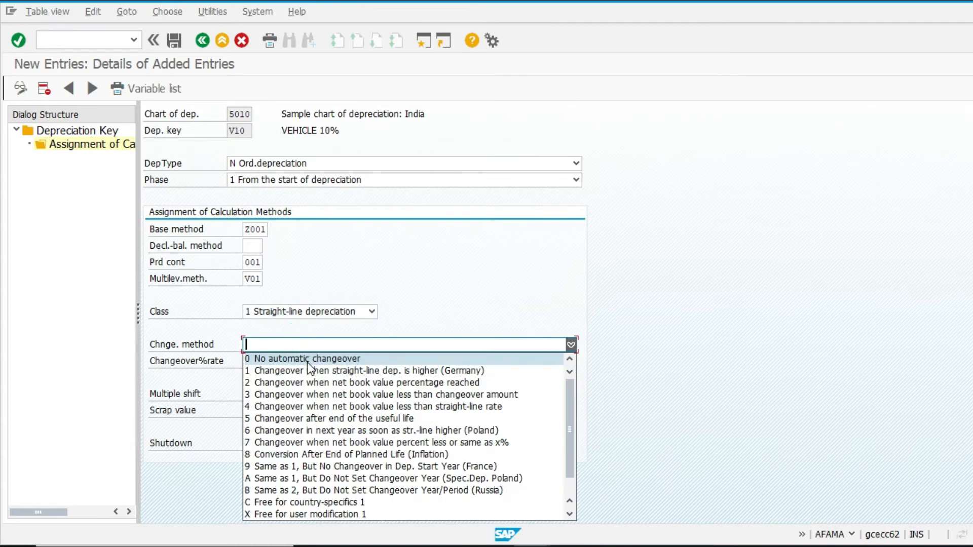
pyautogui.click(307, 361)
pyautogui.click(250, 362)
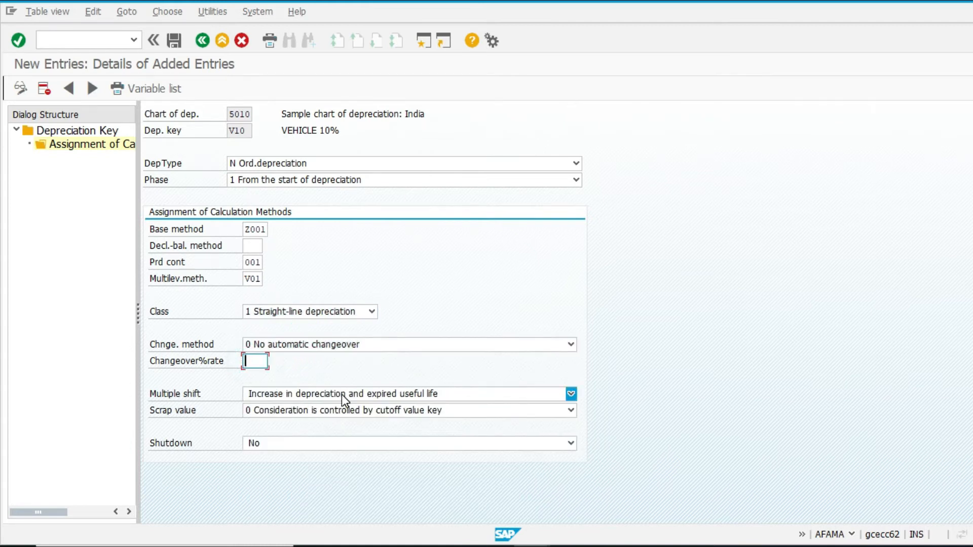
pyautogui.click(414, 395)
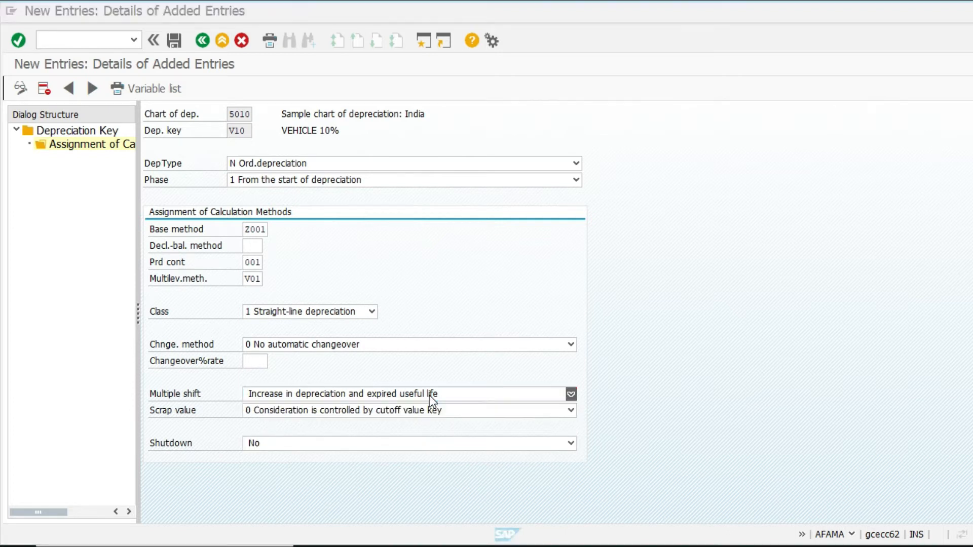
pyautogui.click(429, 395)
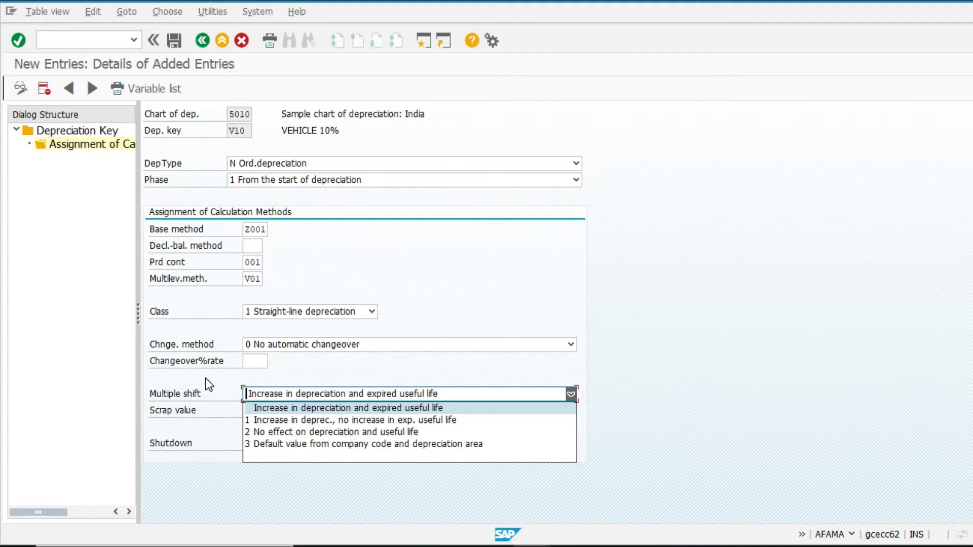
pyautogui.click(316, 386)
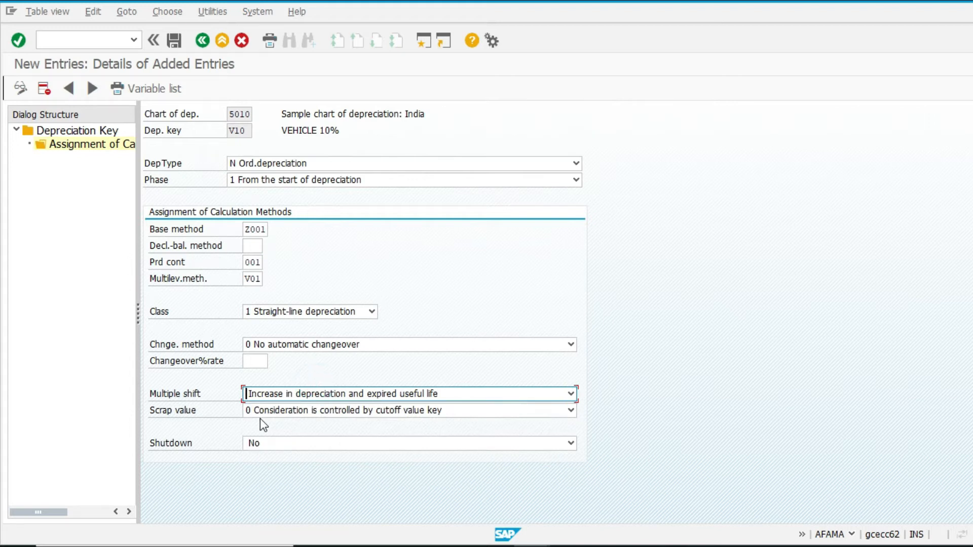
# Step: Save the calculation method assignment, reading the long text of the end-of-useful-life warning before continuing
pyautogui.click(174, 40)
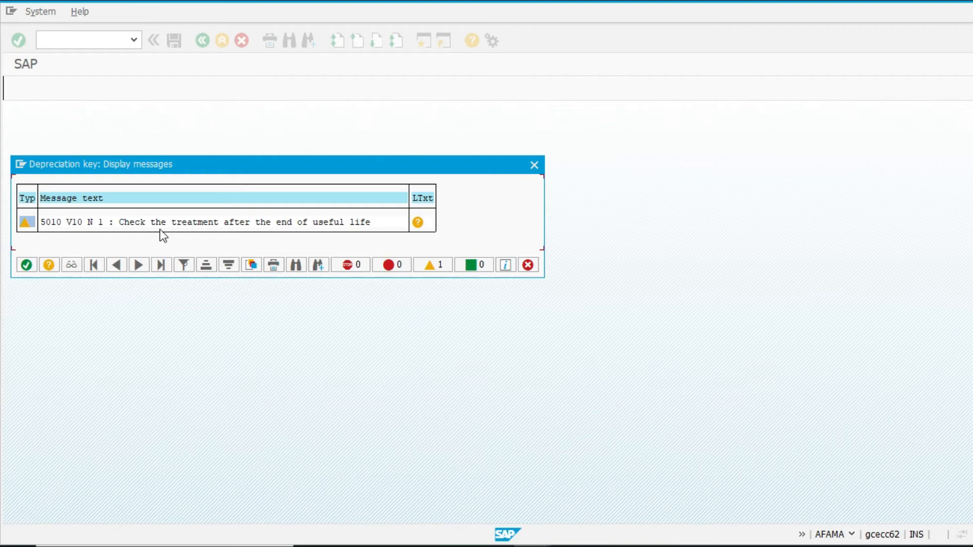
pyautogui.click(422, 224)
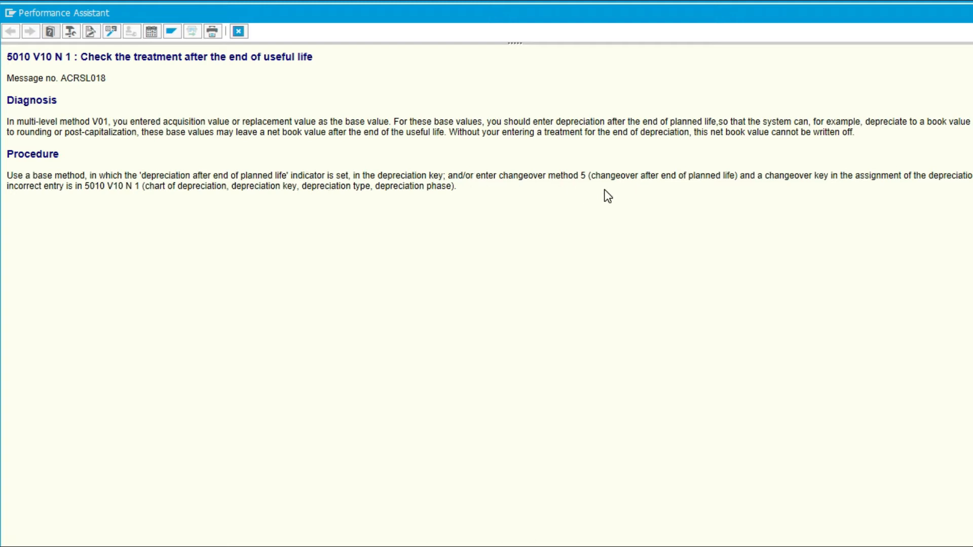
pyautogui.press('Escape')
pyautogui.click(531, 261)
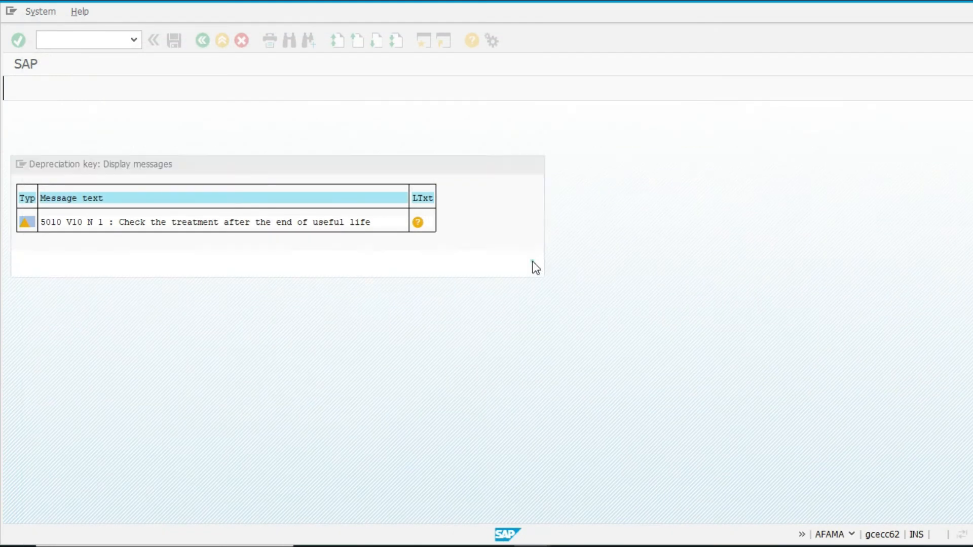
pyautogui.click(156, 247)
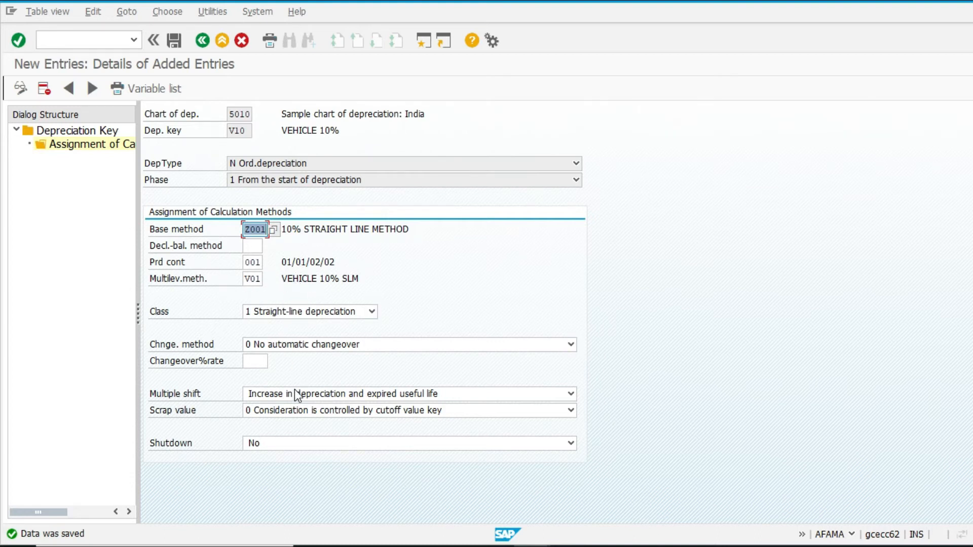
# Step: Activate depreciation key V10 in the depreciation key overview and save, acknowledging the warning messages
pyautogui.doubleClick(68, 128)
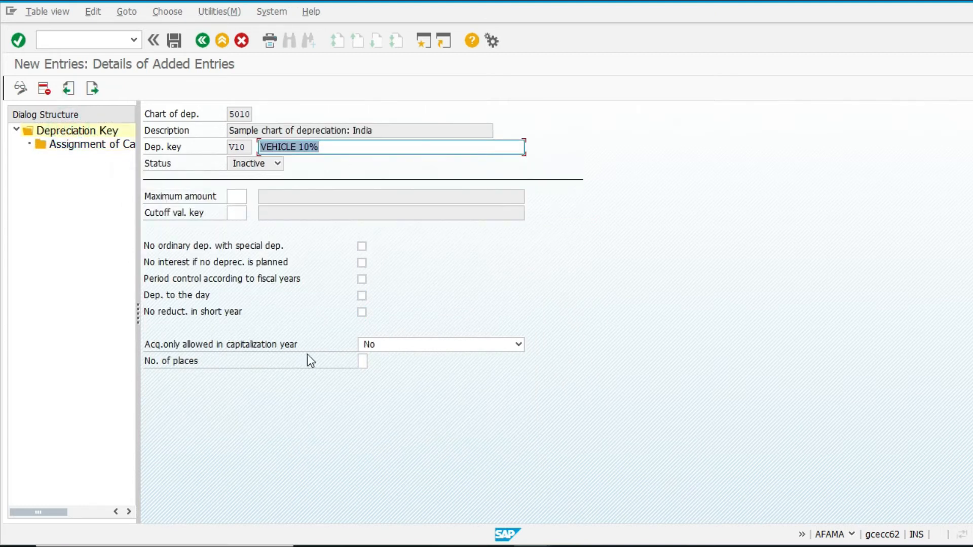
pyautogui.click(385, 347)
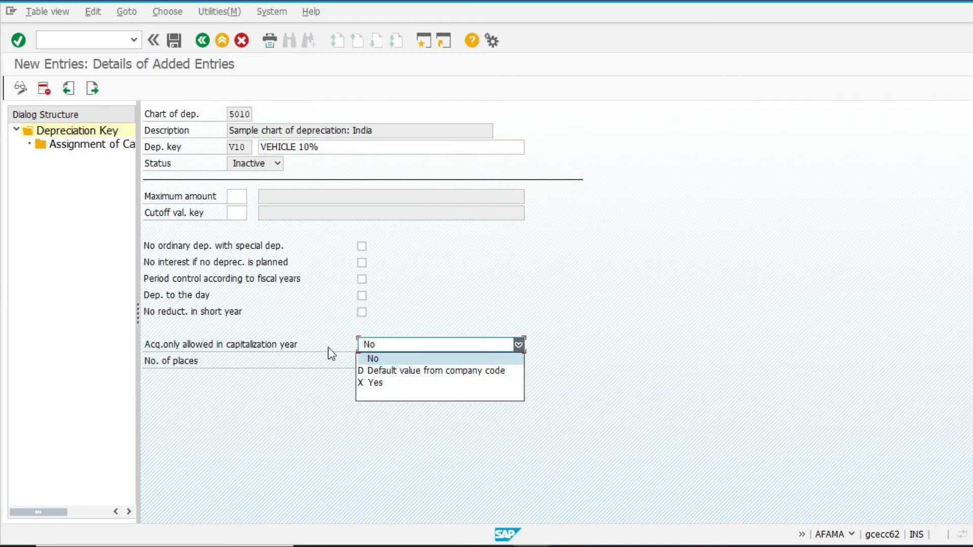
pyautogui.click(239, 390)
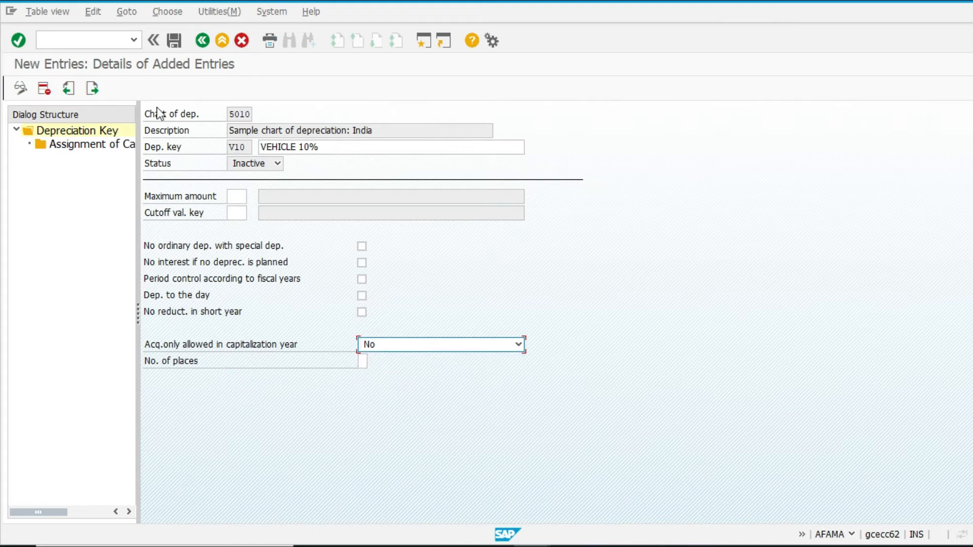
pyautogui.click(198, 42)
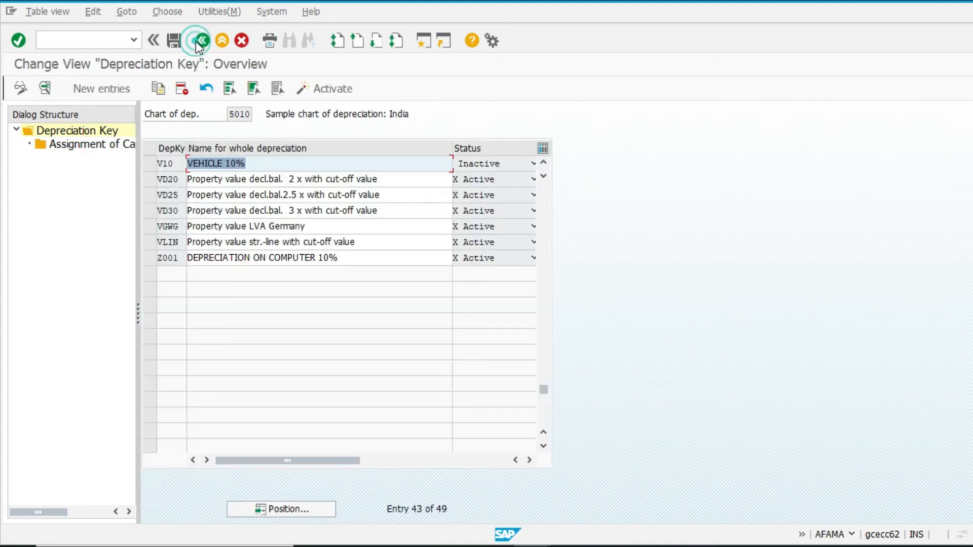
pyautogui.click(151, 164)
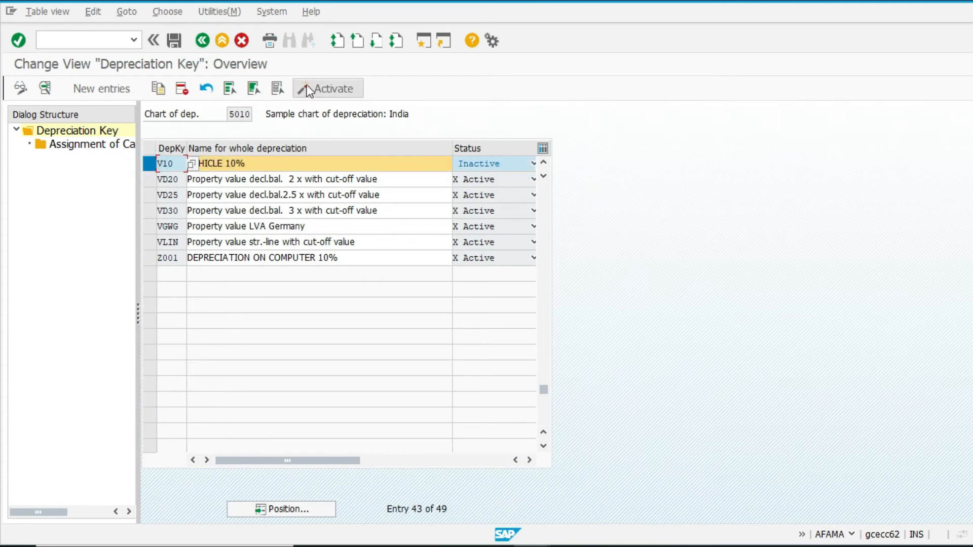
pyautogui.click(307, 85)
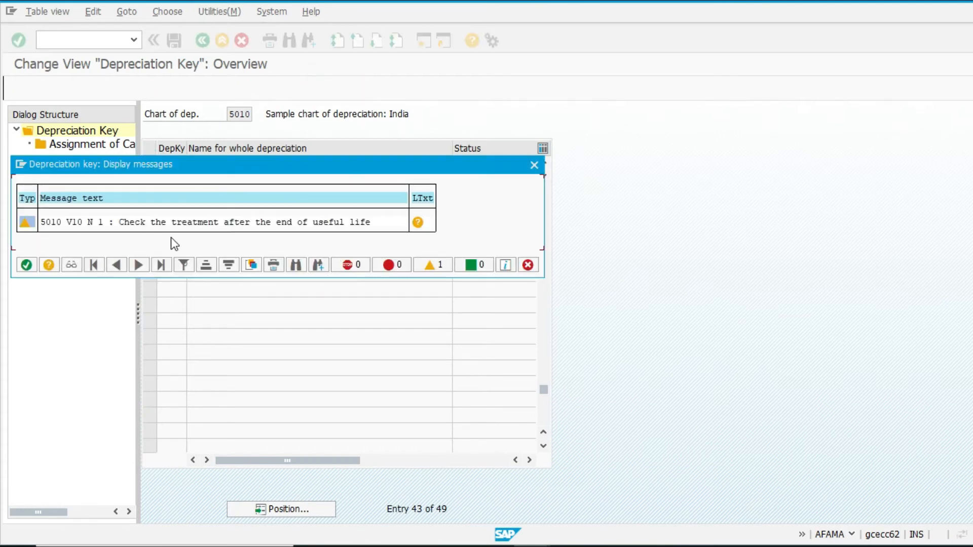
pyautogui.click(26, 265)
pyautogui.click(174, 42)
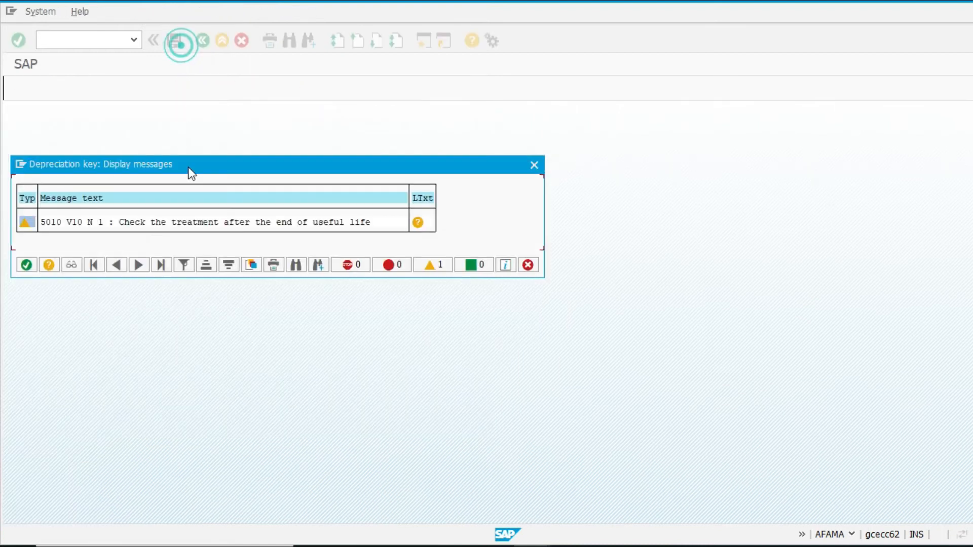
pyautogui.click(27, 265)
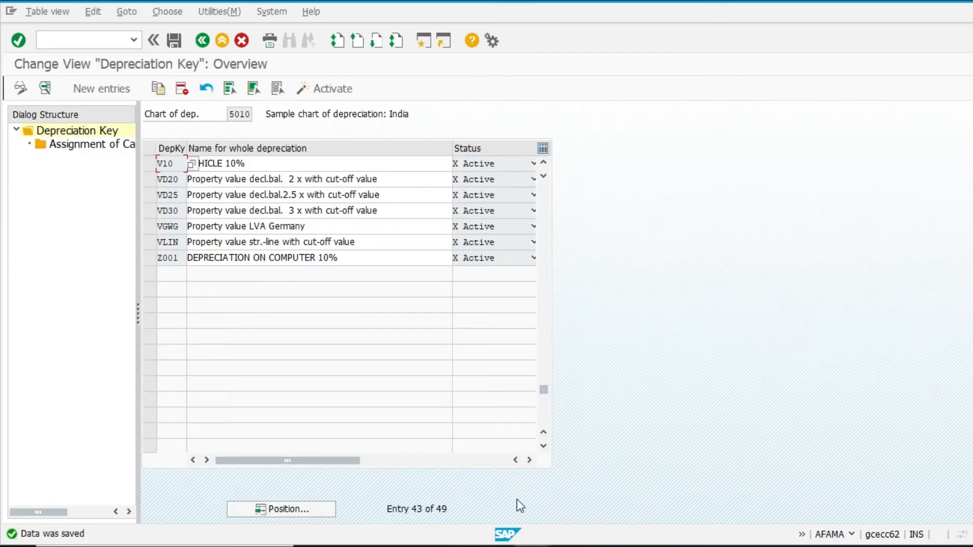
pyautogui.click(236, 43)
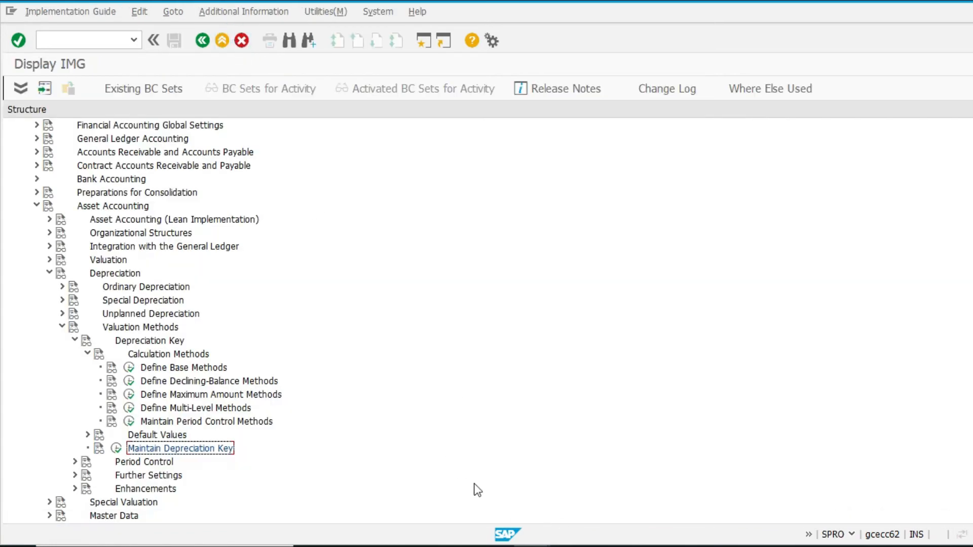
pyautogui.click(568, 546)
pyautogui.click(143, 310)
pyautogui.click(168, 284)
pyautogui.hotkey('alt', 'Tab')
pyautogui.click(133, 369)
pyautogui.scroll(-3, 152, 304)
pyautogui.scroll(3, 155, 334)
pyautogui.press('F3')
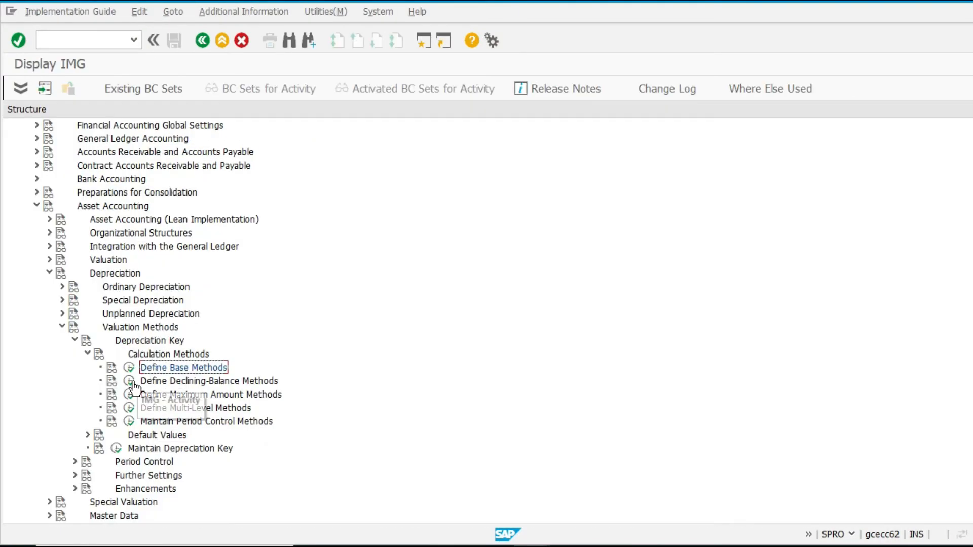
# Step: Open the levels of multilevel method V01, pick validity period 000 000 for its level, and save
pyautogui.click(130, 410)
pyautogui.scroll(-4, 223, 329)
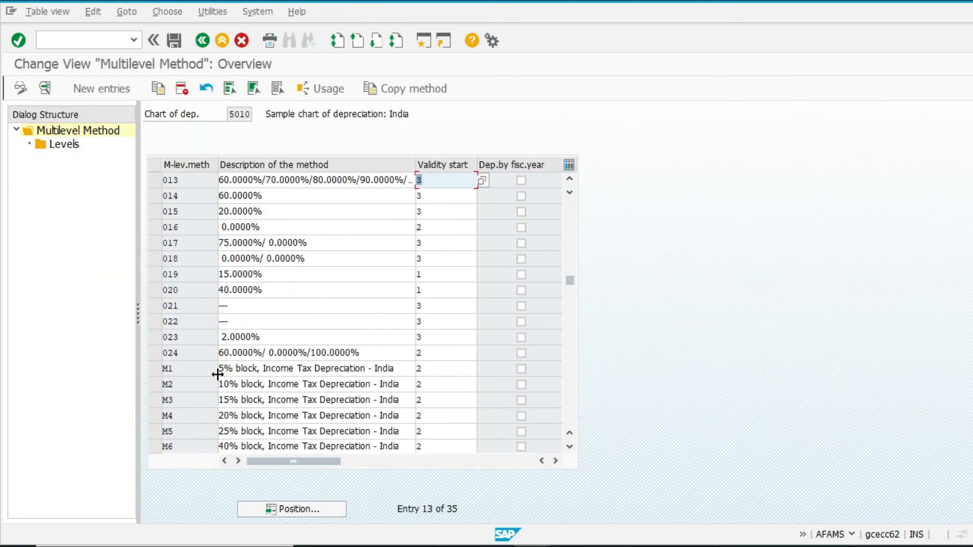
pyautogui.scroll(-5, 217, 380)
pyautogui.scroll(3, 217, 383)
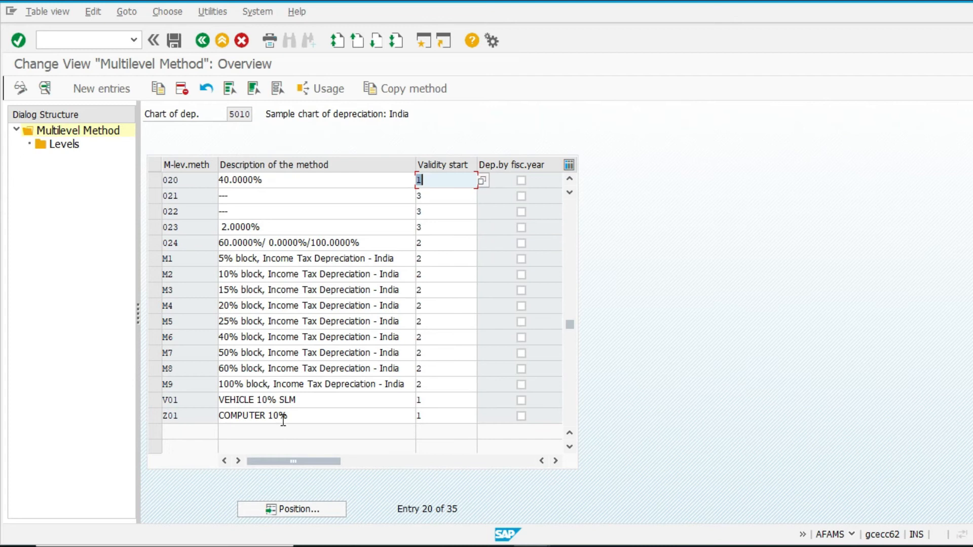
pyautogui.click(153, 400)
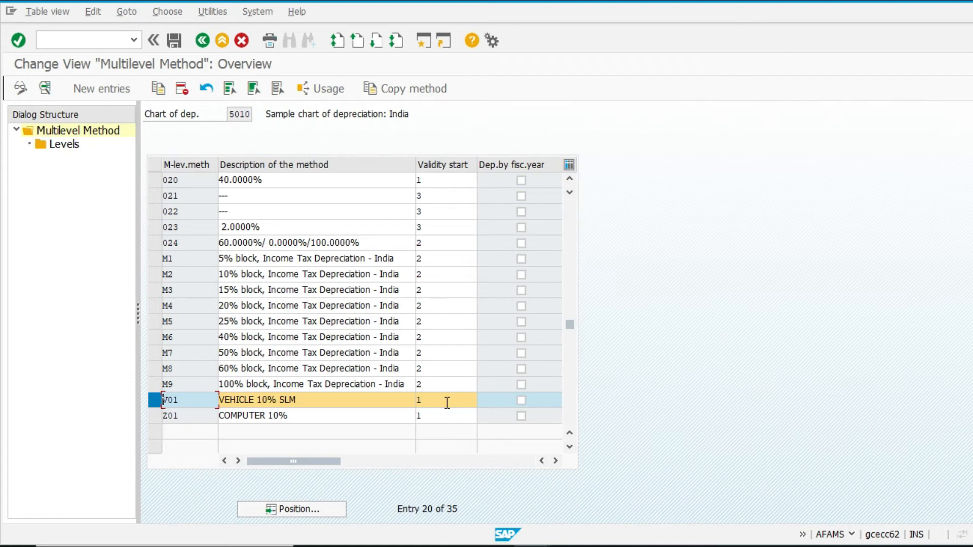
pyautogui.click(385, 462)
pyautogui.click(356, 462)
pyautogui.click(274, 460)
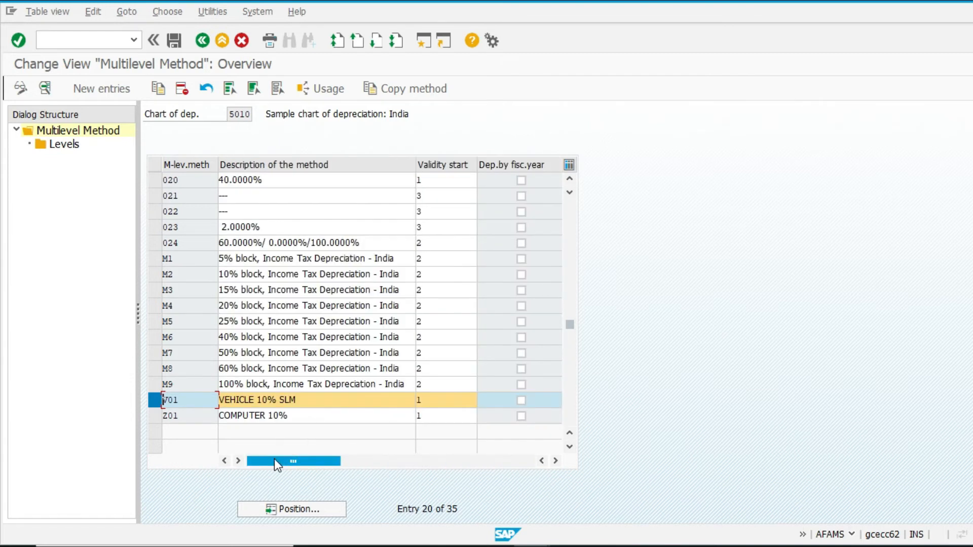
pyautogui.doubleClick(67, 146)
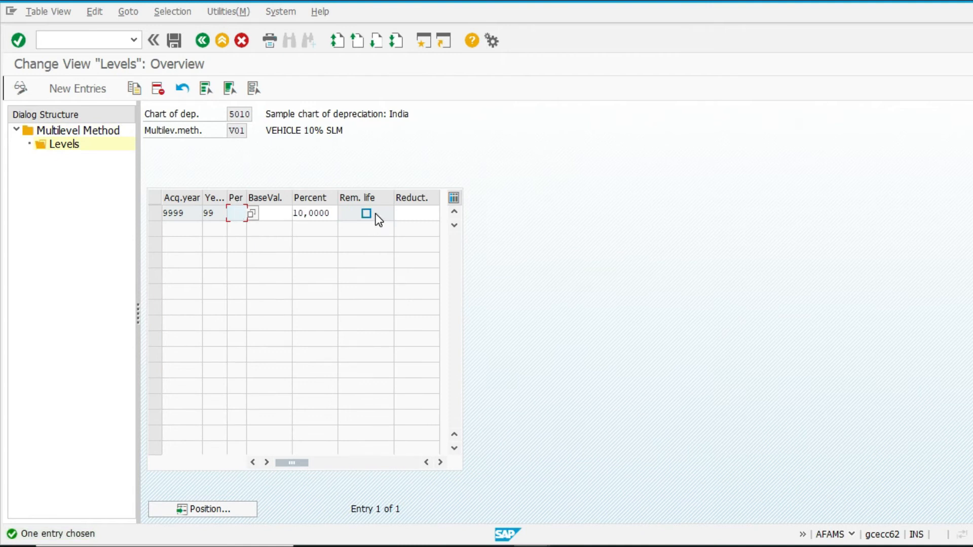
pyautogui.click(414, 212)
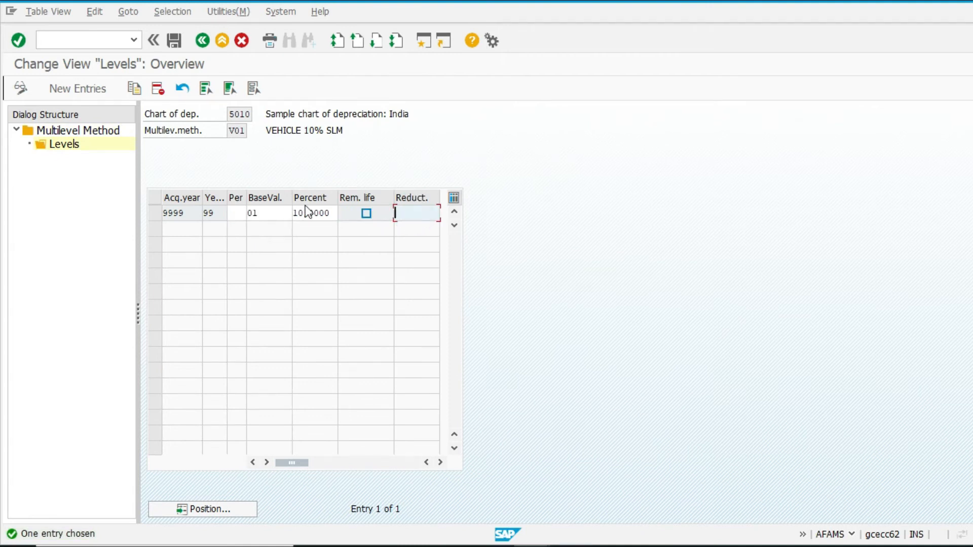
pyautogui.click(239, 212)
pyautogui.click(252, 213)
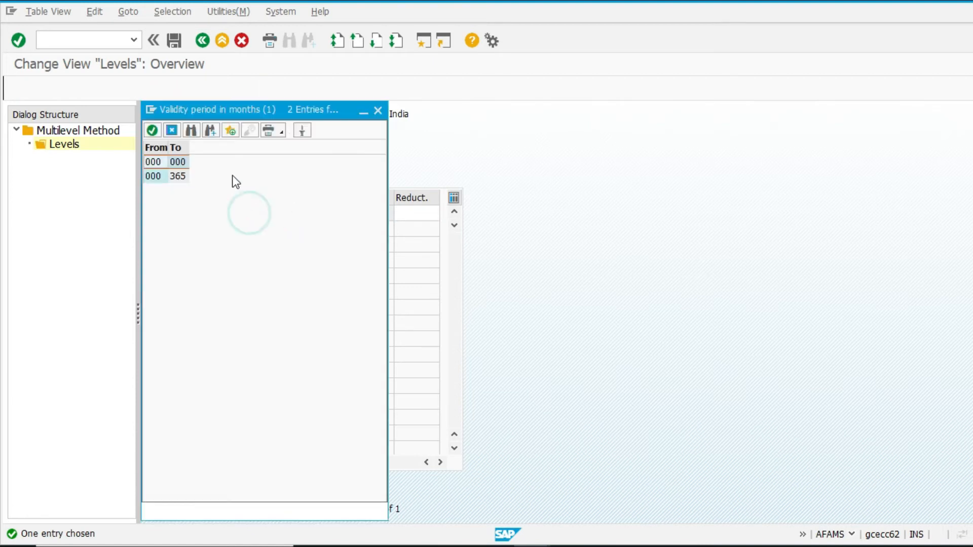
pyautogui.doubleClick(178, 162)
pyautogui.hotkey('ctrl', 's')
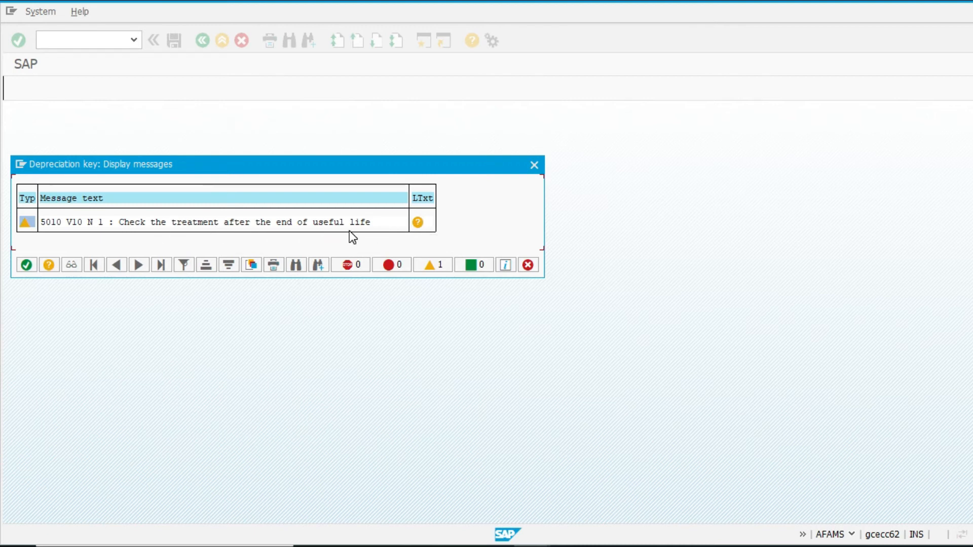
pyautogui.click(21, 164)
pyautogui.click(183, 344)
pyautogui.click(28, 270)
# Step: Enable remaining life for V01's level, save, and open the warning's long text
pyautogui.click(366, 213)
pyautogui.hotkey('ctrl', 's')
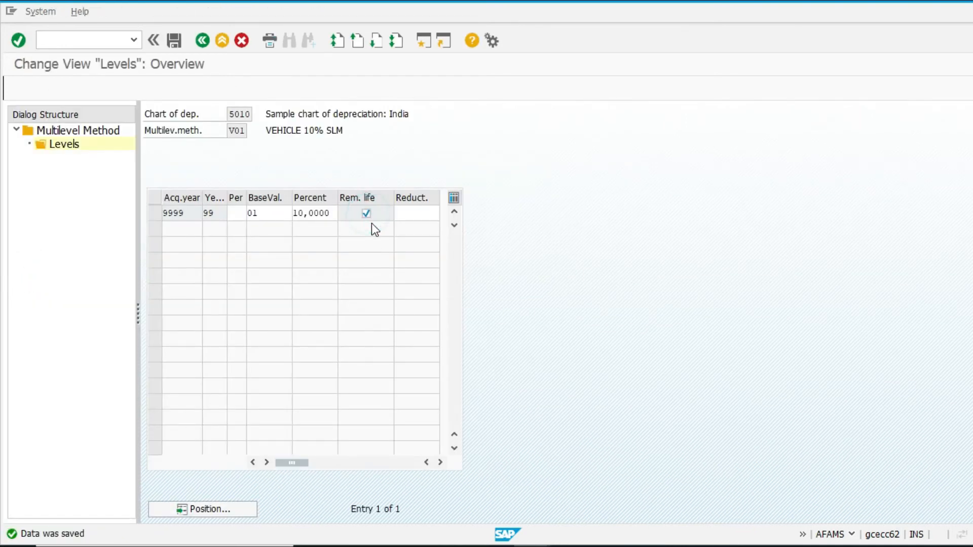
pyautogui.click(26, 266)
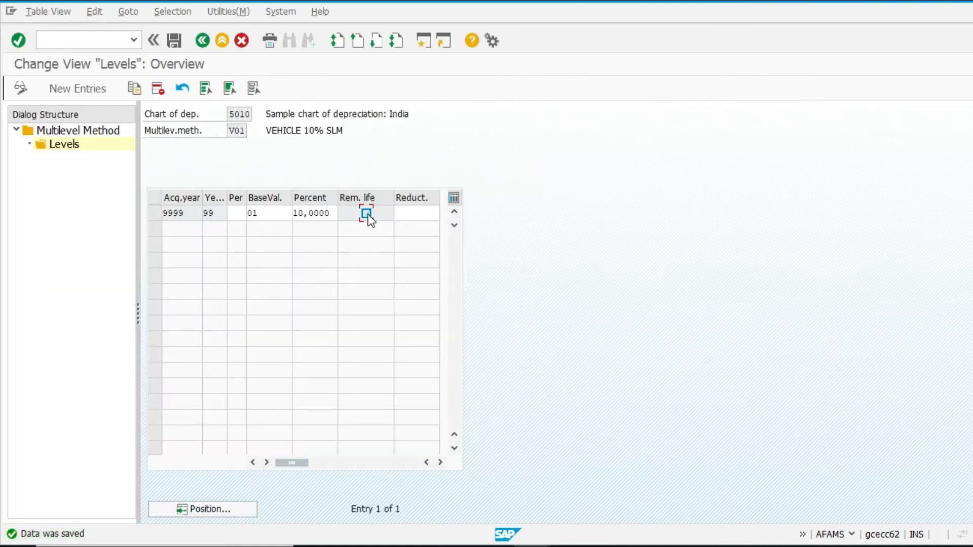
pyautogui.hotkey('ctrl', 's')
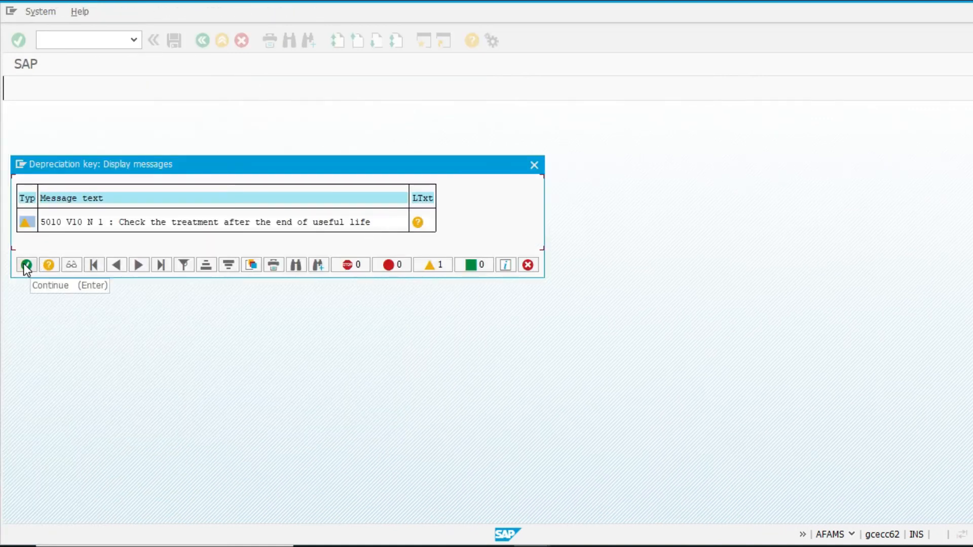
pyautogui.click(418, 222)
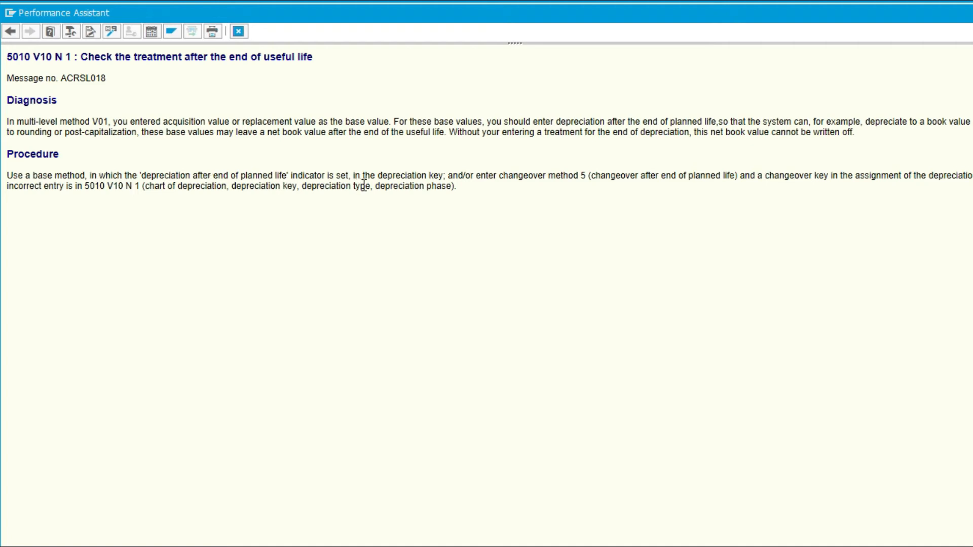
# Step: Close the warning's long text and review the details of multilevel method V01
pyautogui.press('Escape')
pyautogui.press('Return')
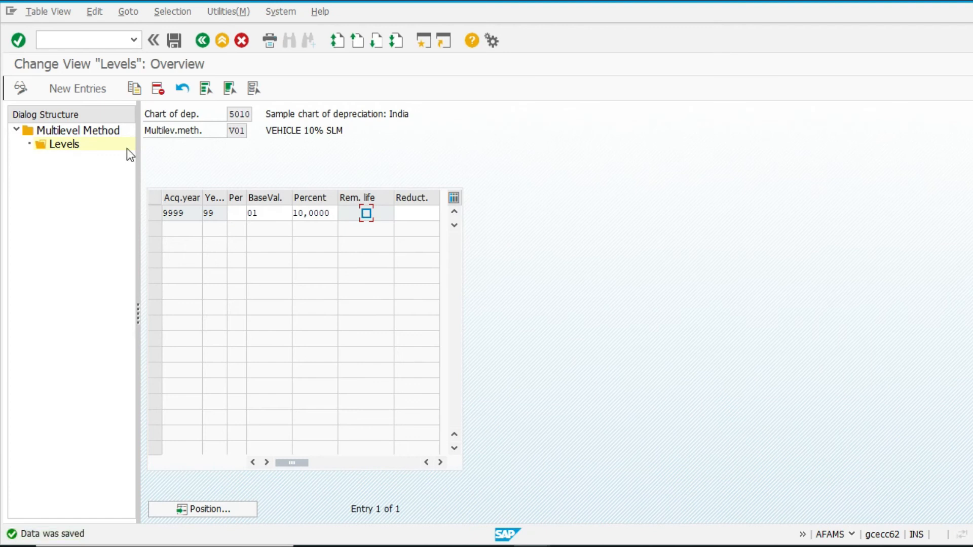
pyautogui.doubleClick(66, 131)
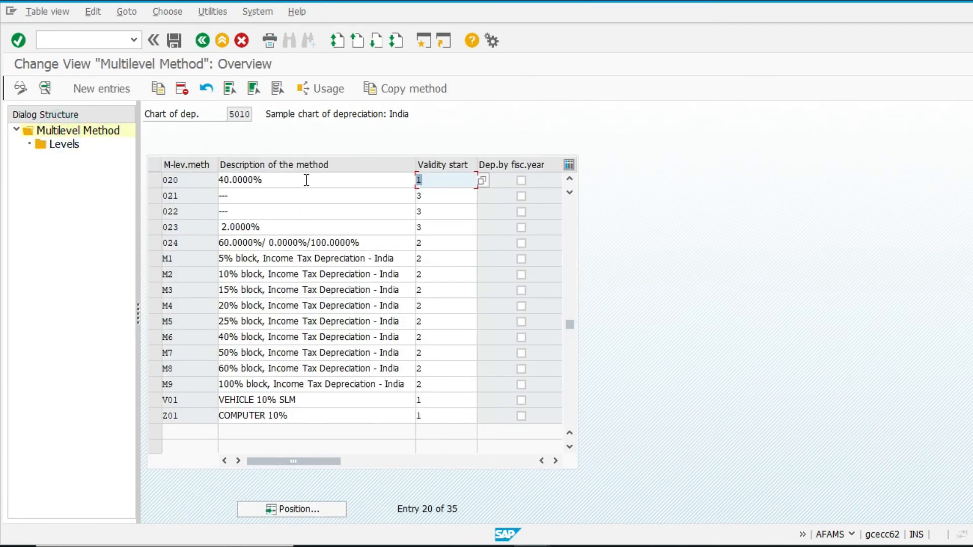
pyautogui.doubleClick(306, 402)
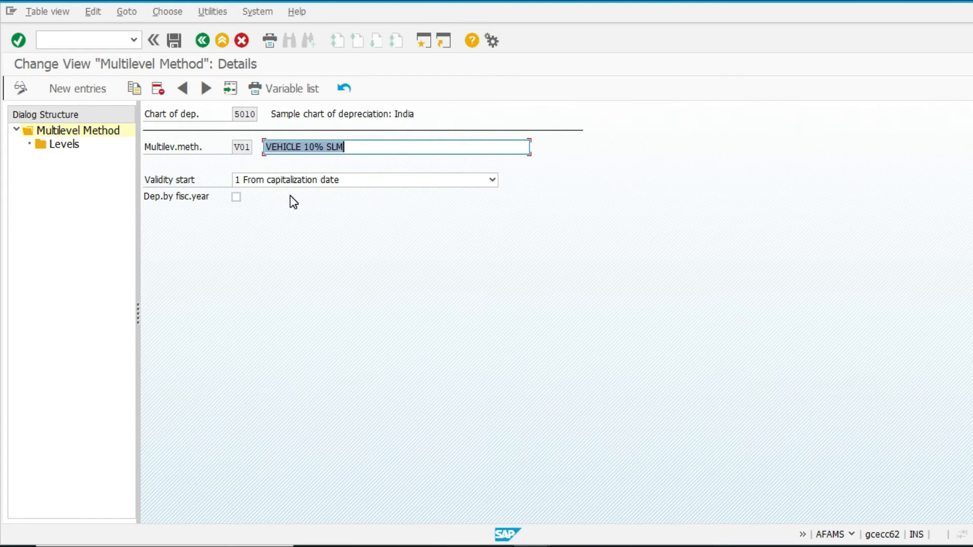
pyautogui.press('F3')
pyautogui.press('F3')
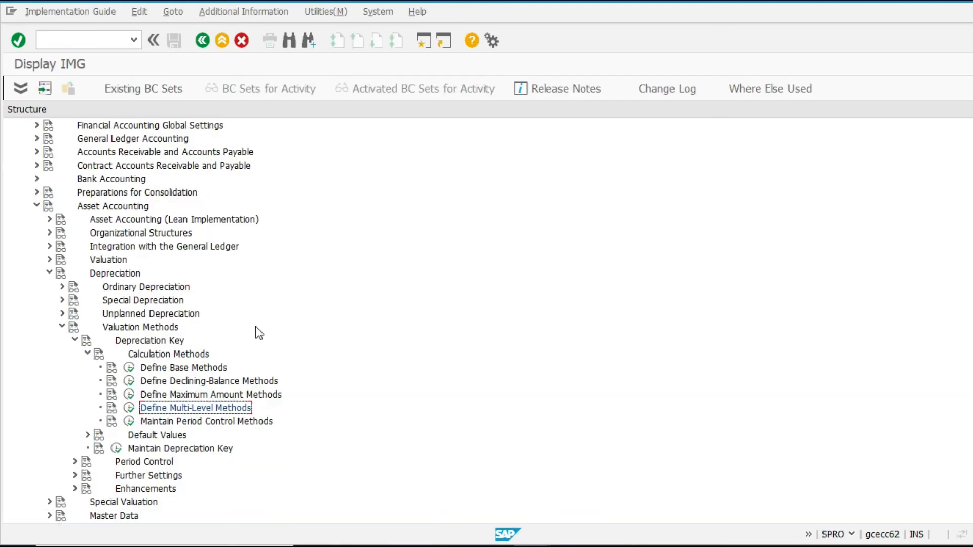
# Step: Examine base methods 0012 and 0014 in the base method definitions
pyautogui.click(130, 367)
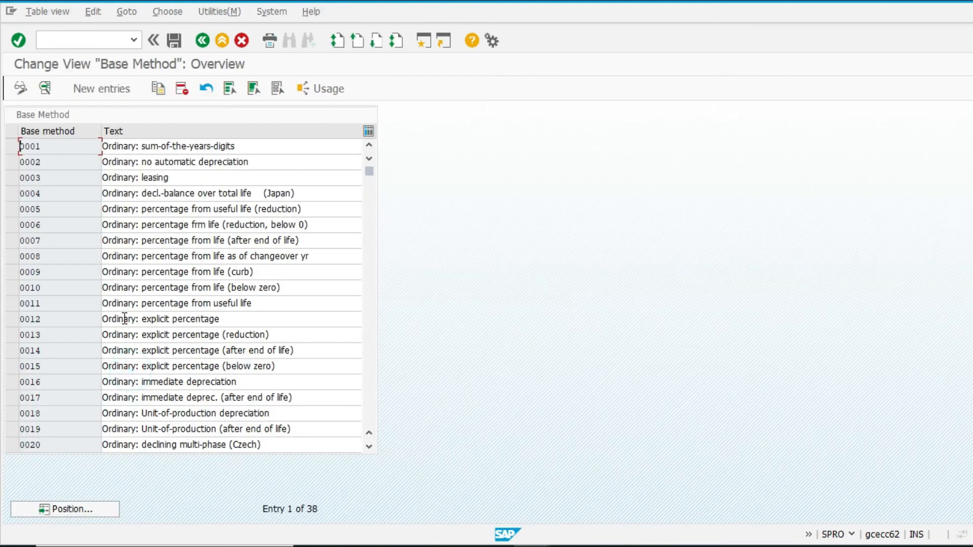
pyautogui.doubleClick(161, 325)
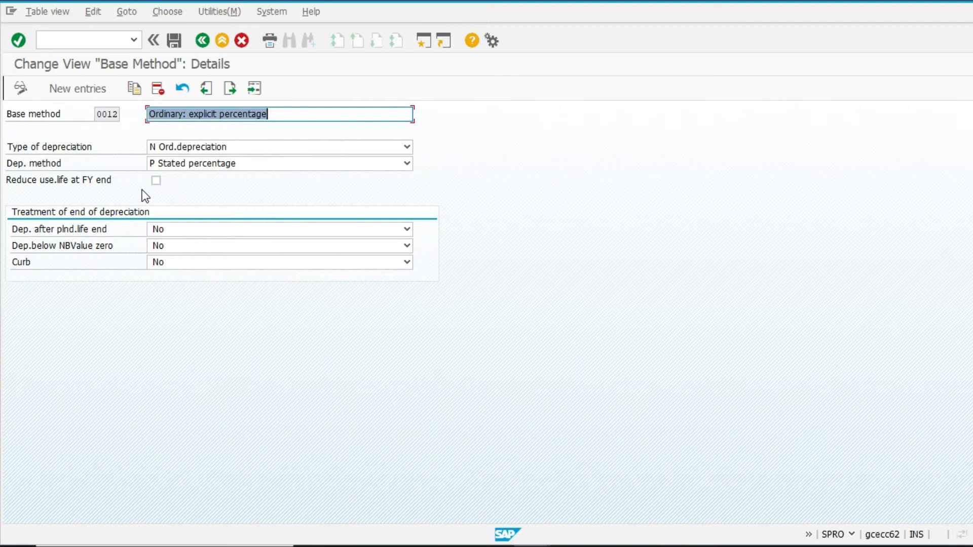
pyautogui.press('F3')
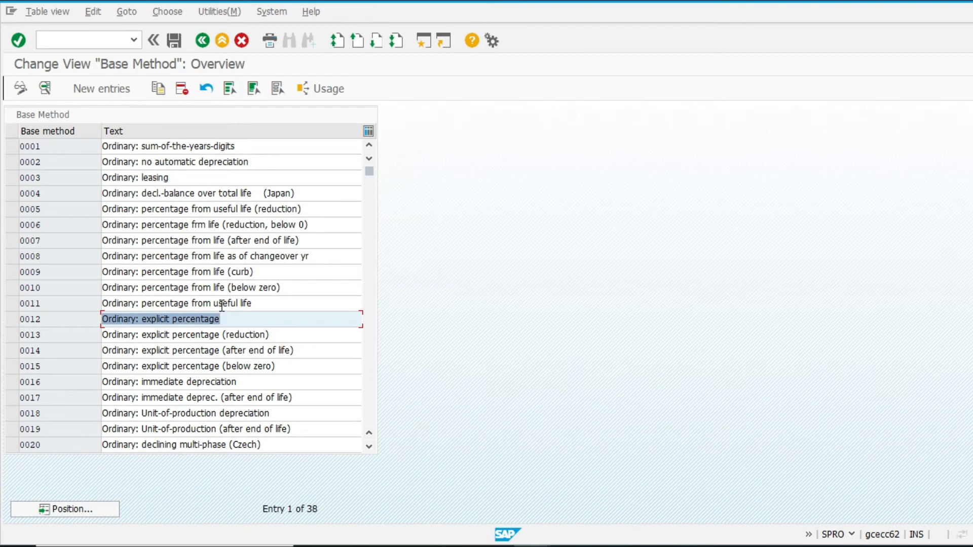
pyautogui.press('F10')
pyautogui.click(344, 382)
pyautogui.doubleClick(244, 353)
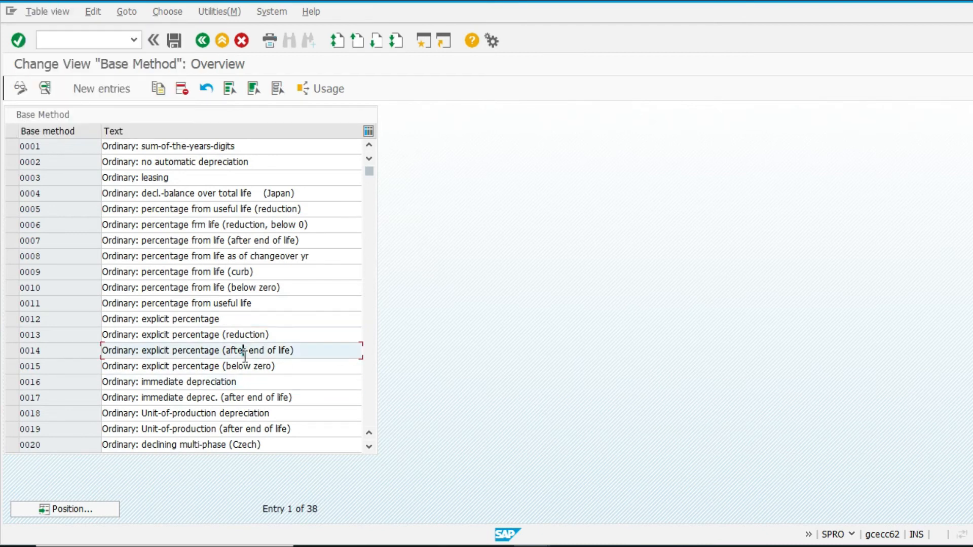
pyautogui.press('F3')
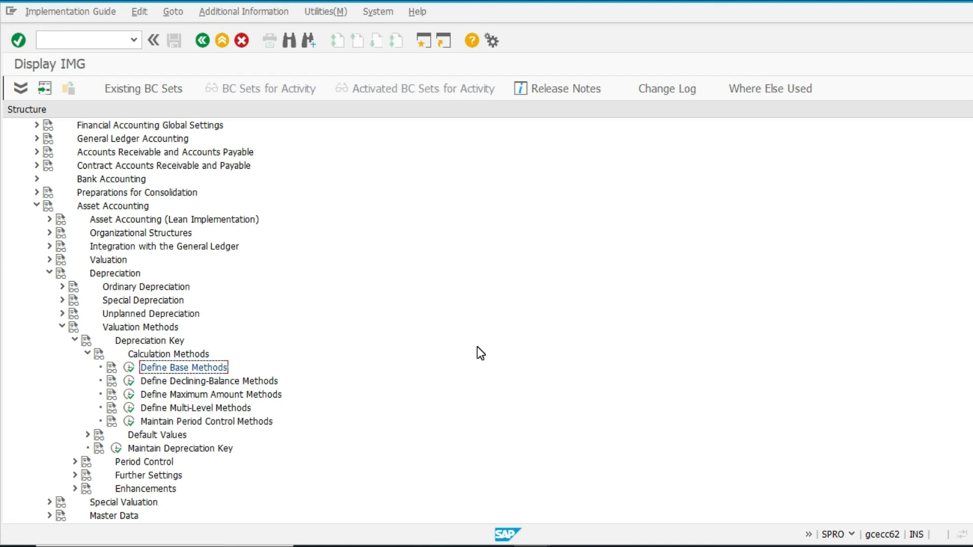
# Step: Start creating an asset in class 3100 for company code 5010 with description testing half year
pyautogui.hotkey('alt', 'Tab')
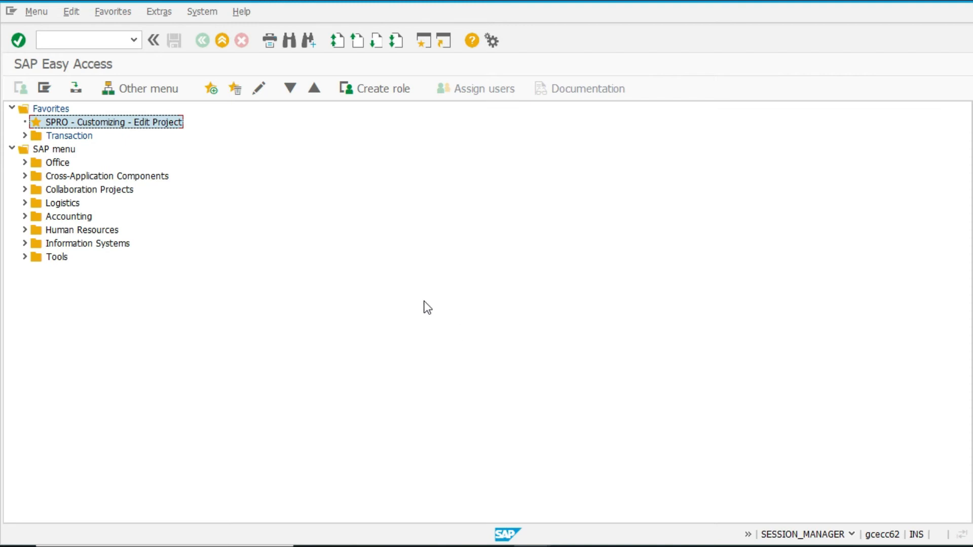
pyautogui.click(80, 39)
pyautogui.write('as01')
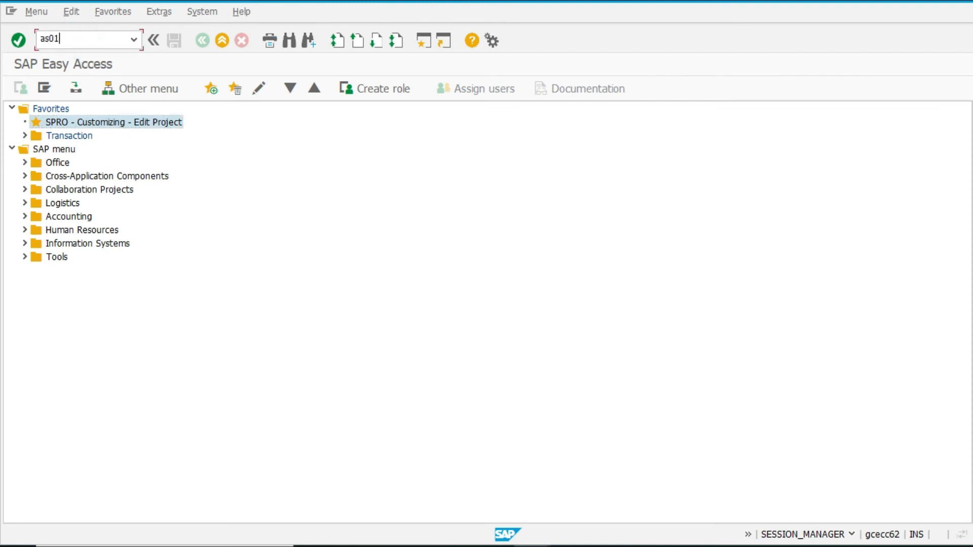
pyautogui.press('Return')
pyautogui.press('Return')
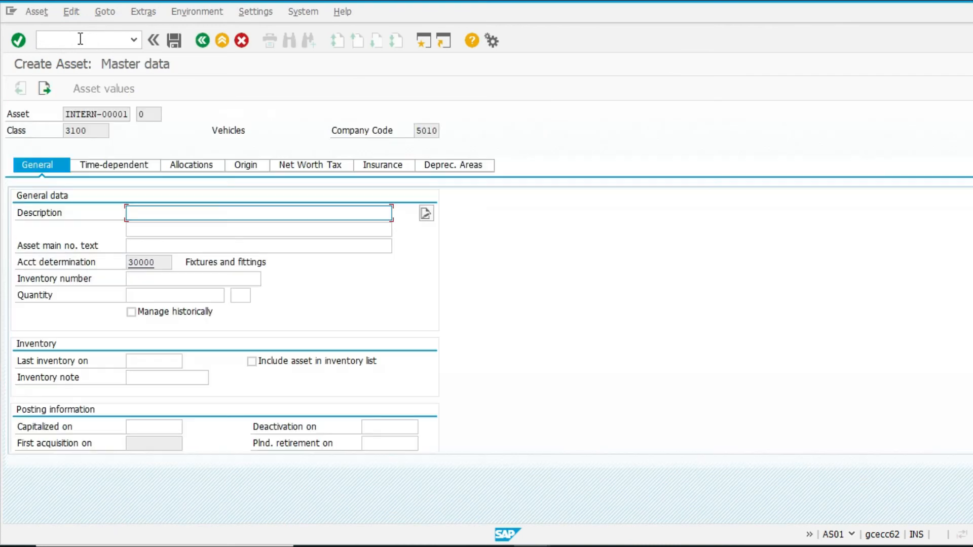
pyautogui.write('tes')
pyautogui.press('Down')
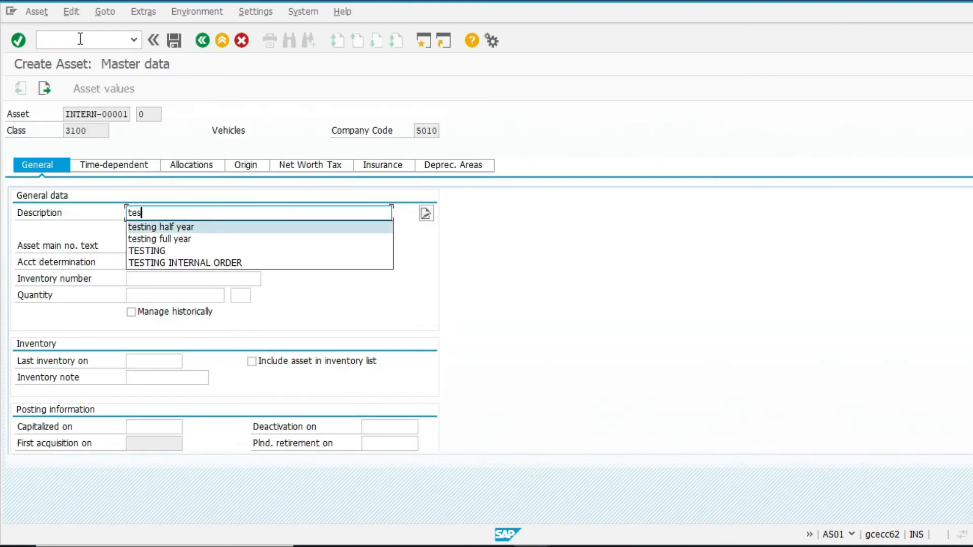
pyautogui.press('Return')
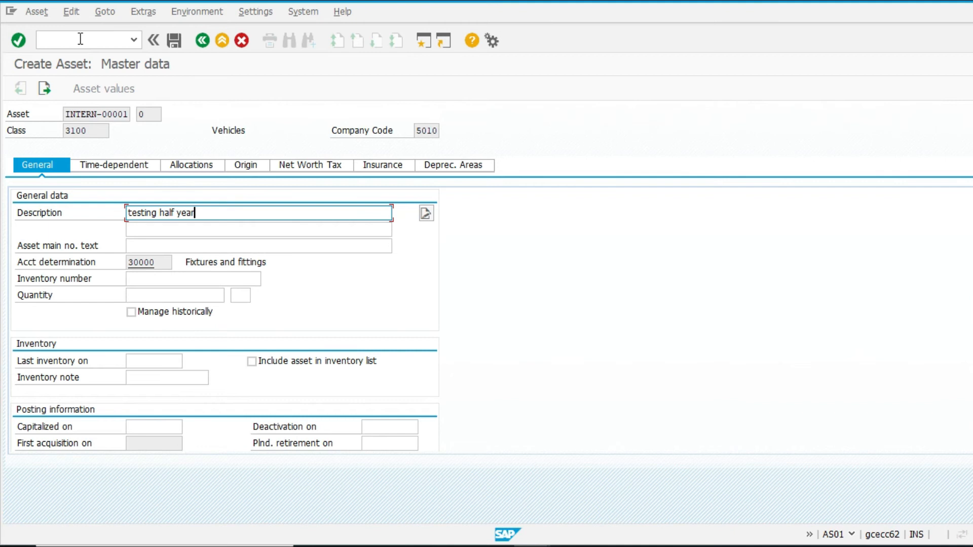
# Step: Set the capitalization date to 01.10.2021, review the depreciation areas, and save the asset
pyautogui.click(155, 427)
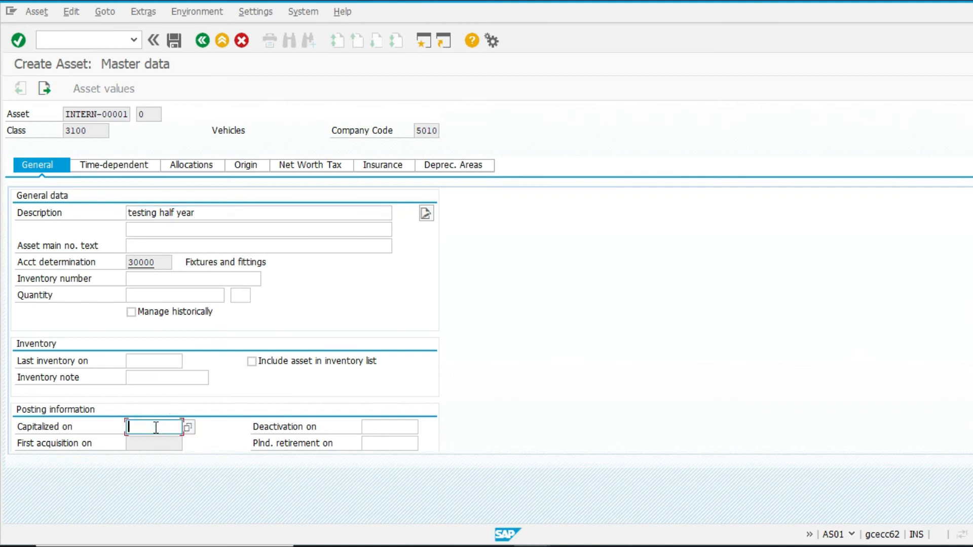
pyautogui.write('011021')
pyautogui.press('Return')
pyautogui.click(462, 165)
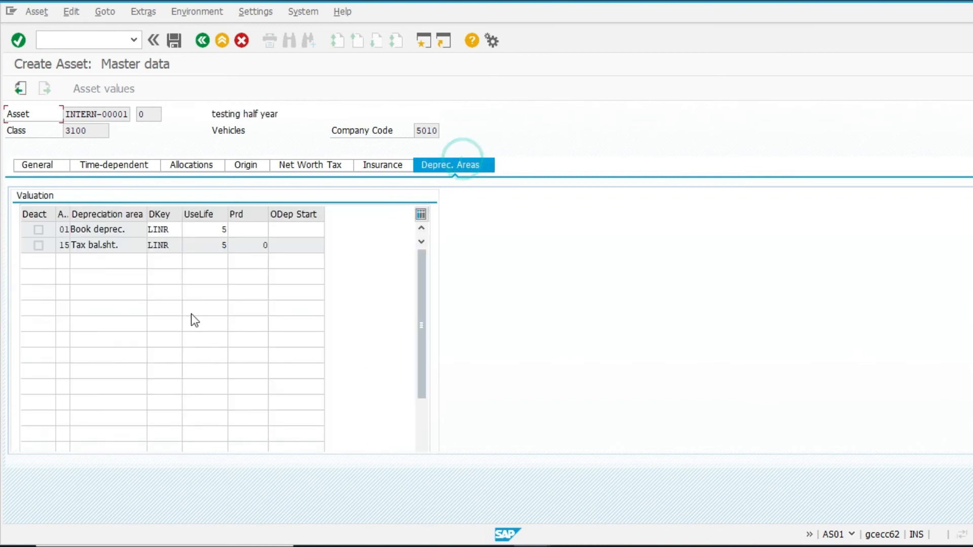
pyautogui.hotkey('ctrl', 's')
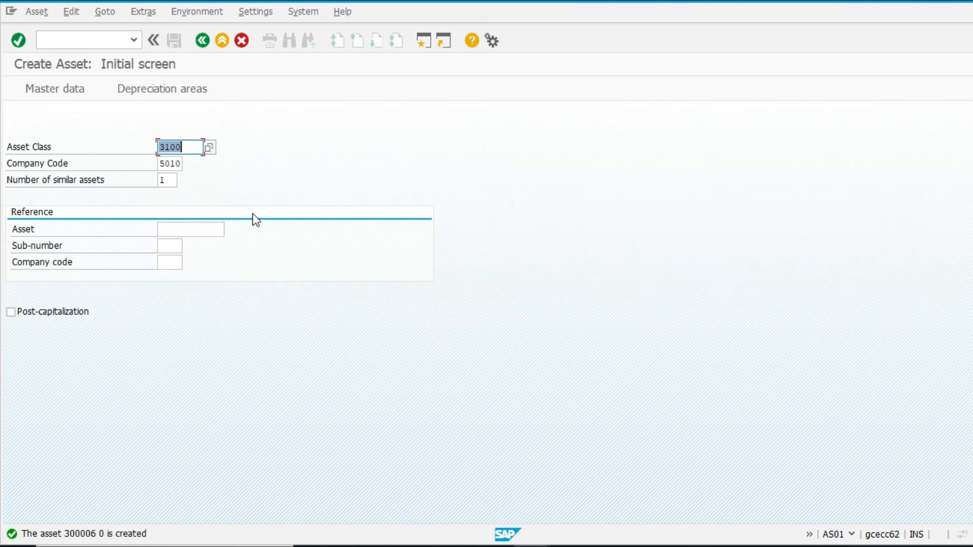
# Step: Create a second asset described as testing full year, capitalized on 01.05.2021
pyautogui.press('Return')
pyautogui.press('Down')
pyautogui.press('Down')
pyautogui.press('Down')
pyautogui.press('Return')
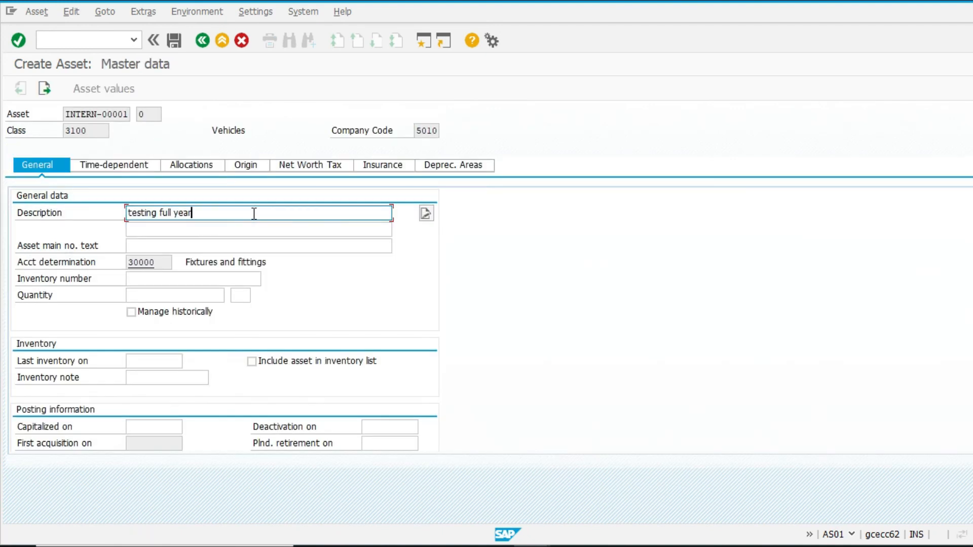
pyautogui.click(177, 422)
pyautogui.write('01052021')
pyautogui.press('Return')
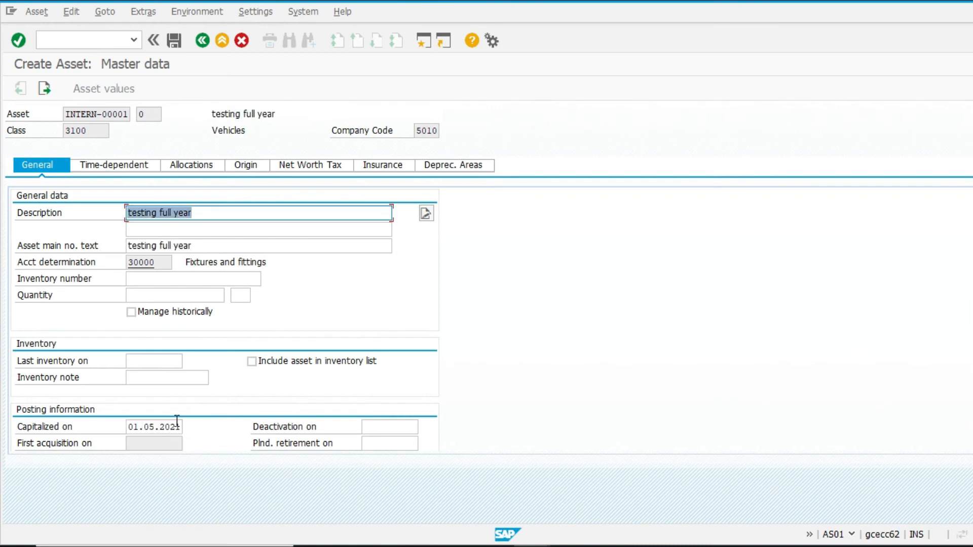
# Step: Set the asset's quantity to 1 EA, review its depreciation areas, and save it
pyautogui.click(147, 296)
pyautogui.write('1')
pyautogui.press('Tab')
pyautogui.write('EA')
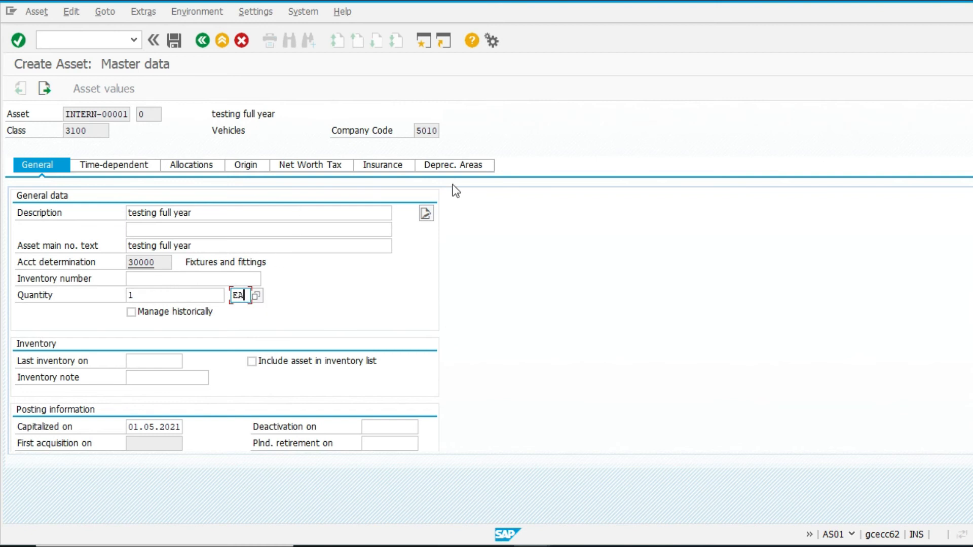
pyautogui.click(455, 165)
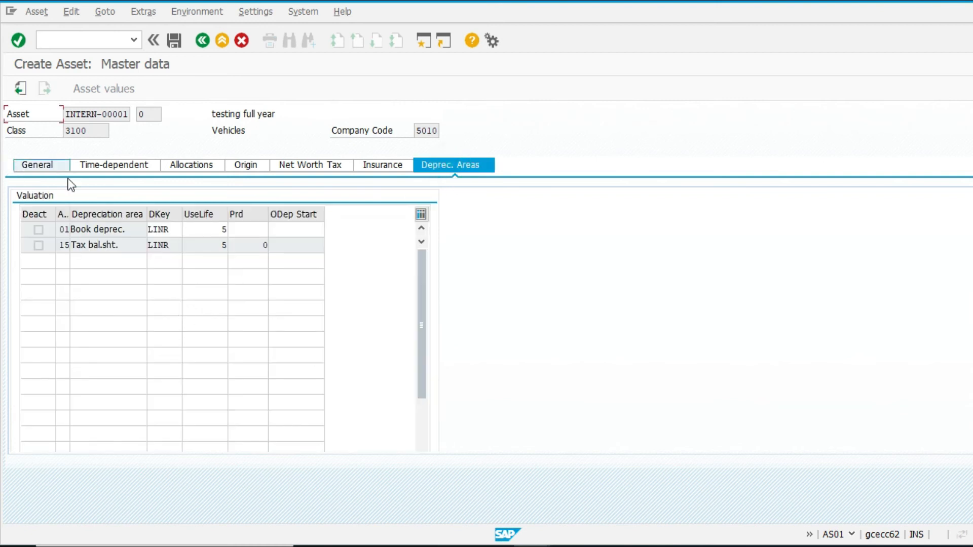
pyautogui.click(61, 166)
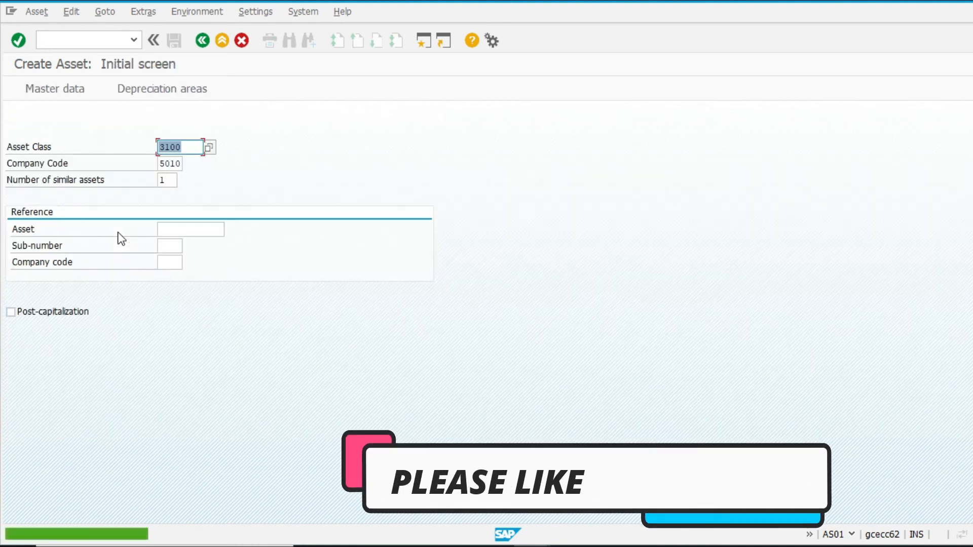
# Step: Switch to the Contents.xlsx workbook and enter 30007 in cell E17
pyautogui.click(569, 546)
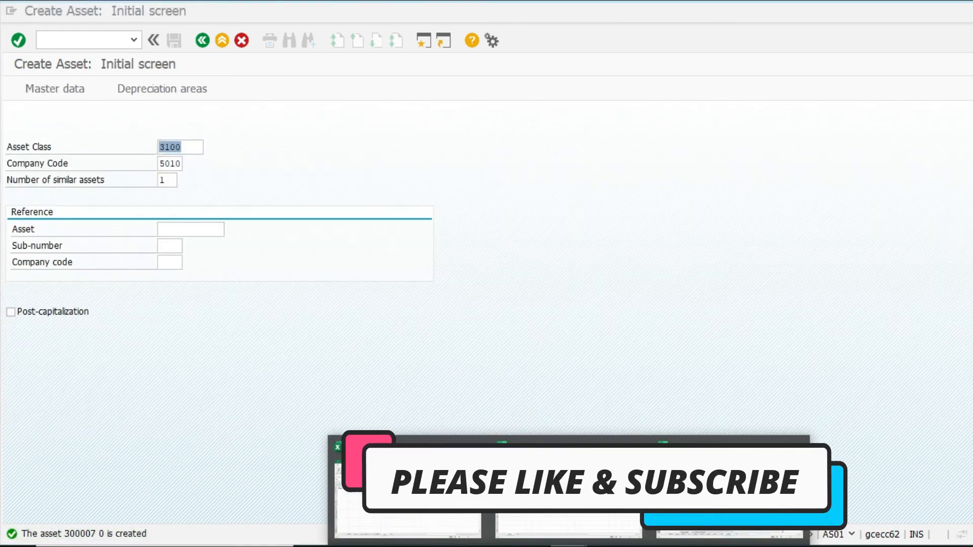
pyautogui.click(508, 531)
pyautogui.click(99, 517)
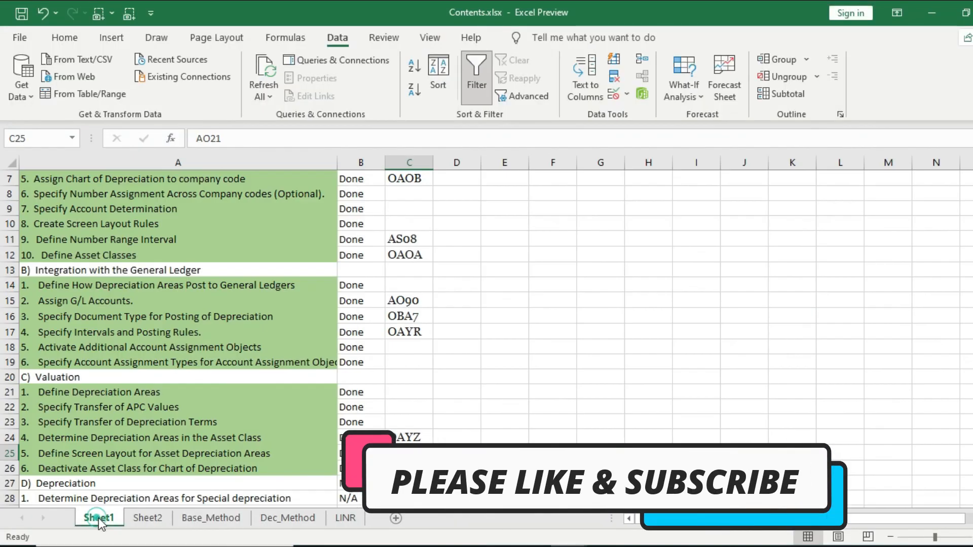
pyautogui.click(499, 330)
pyautogui.write('30007')
pyautogui.hotkey('ctrl', 'Return')
pyautogui.press('Return')
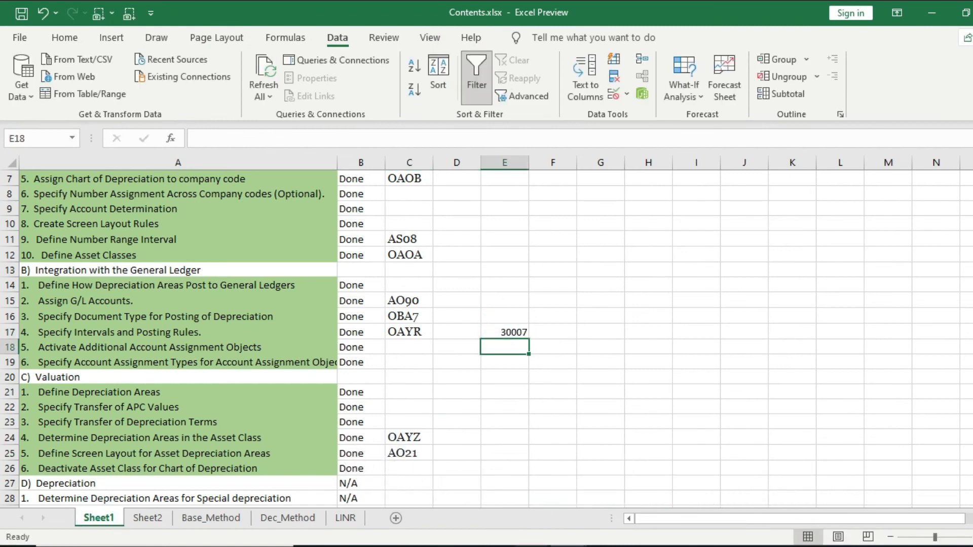
# Step: Correct cell E17 of Contents.xlsx to 300007
pyautogui.click(527, 546)
pyautogui.click(555, 516)
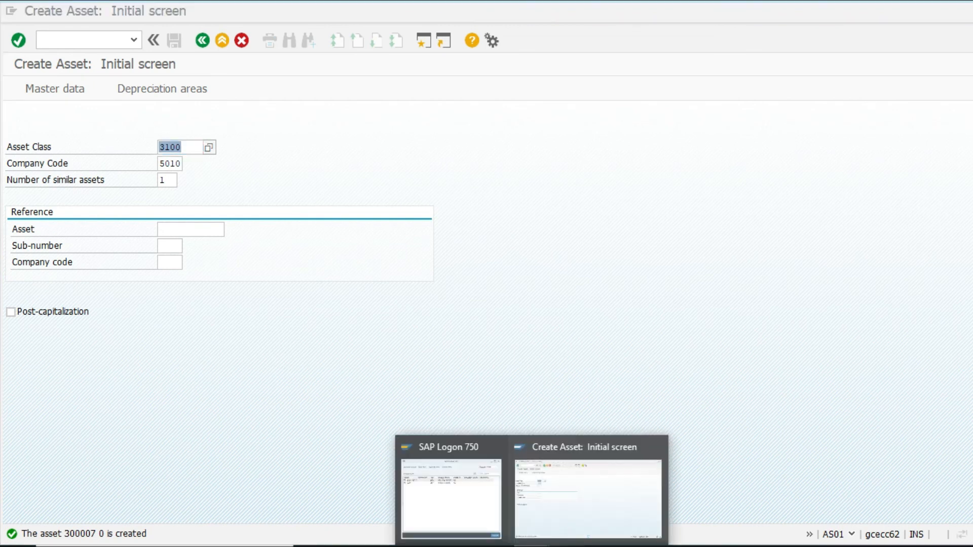
pyautogui.click(565, 527)
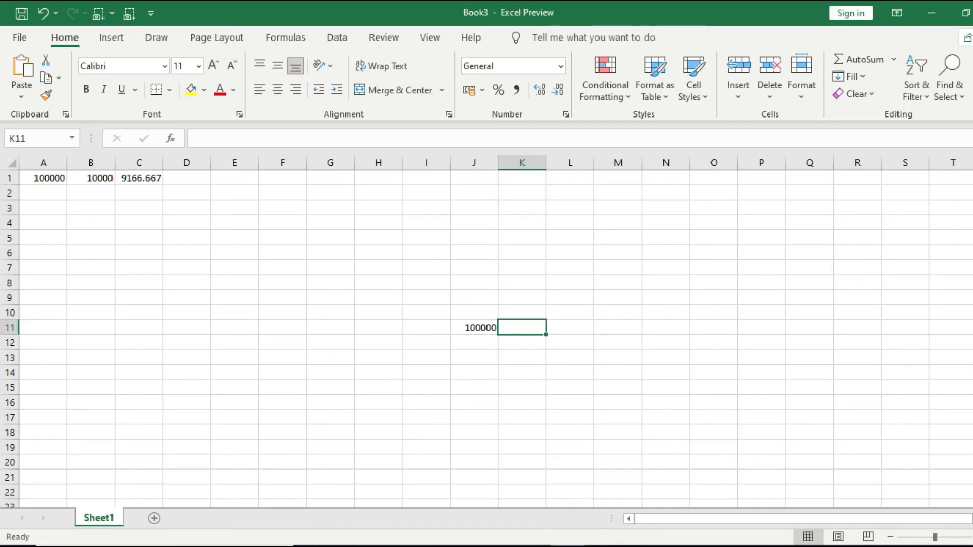
pyautogui.click(423, 509)
pyautogui.doubleClick(516, 332)
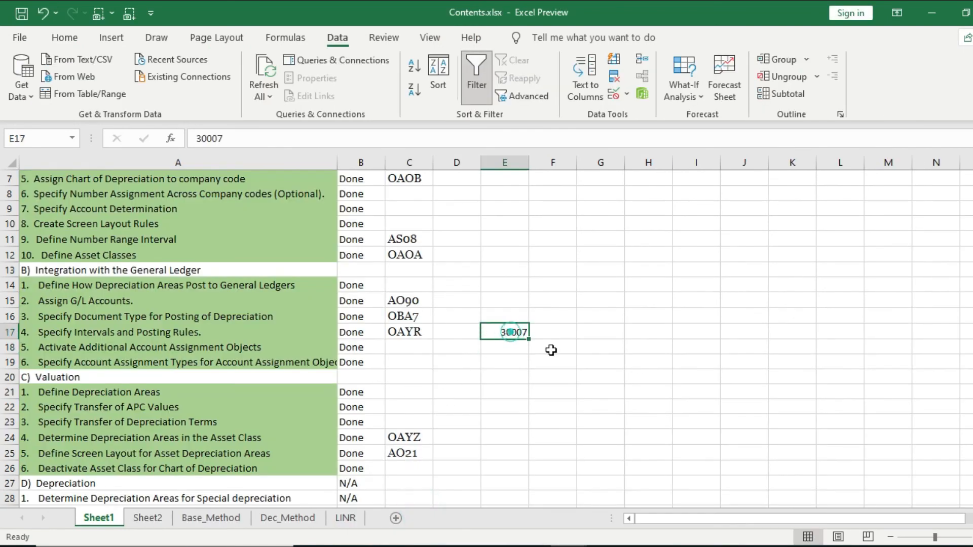
pyautogui.write('0')
pyautogui.press('Return')
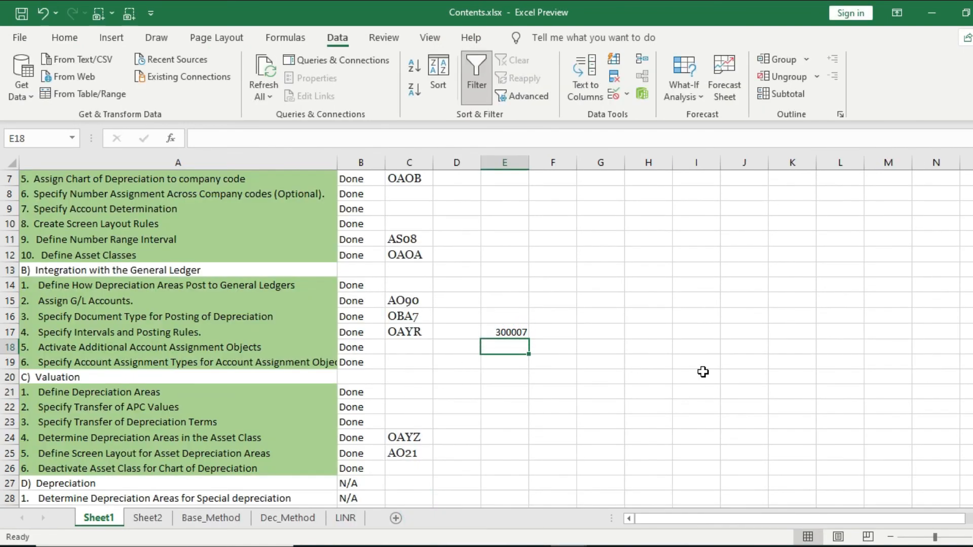
# Step: Fill cell E18 with 300006 and copy it
pyautogui.hotkey('ctrl', 'd')
pyautogui.press('F2')
pyautogui.press('BackSpace')
pyautogui.write('6')
pyautogui.press('Return')
pyautogui.press('Up')
pyautogui.hotkey('ctrl', 'c')
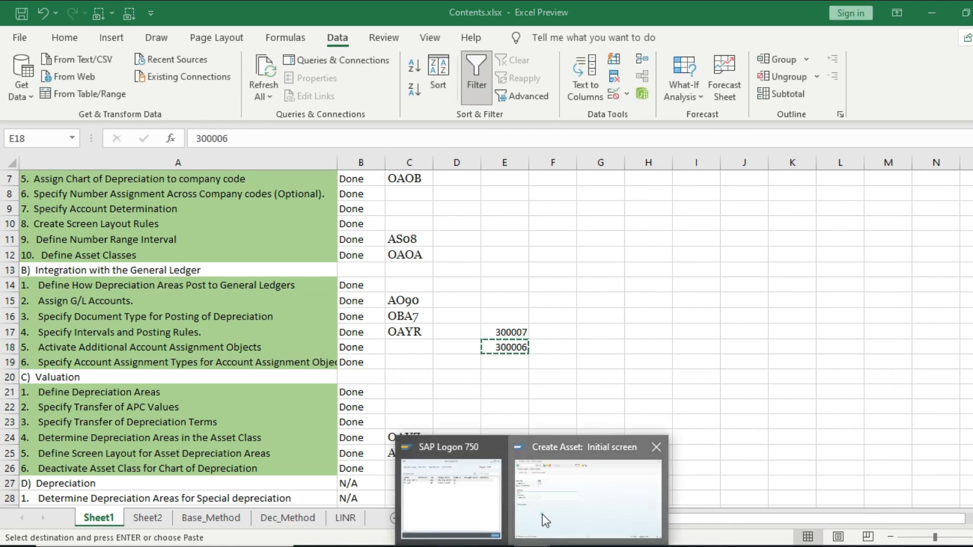
# Step: Open asset 300006 for change with transaction AS02
pyautogui.click(578, 493)
pyautogui.click(85, 44)
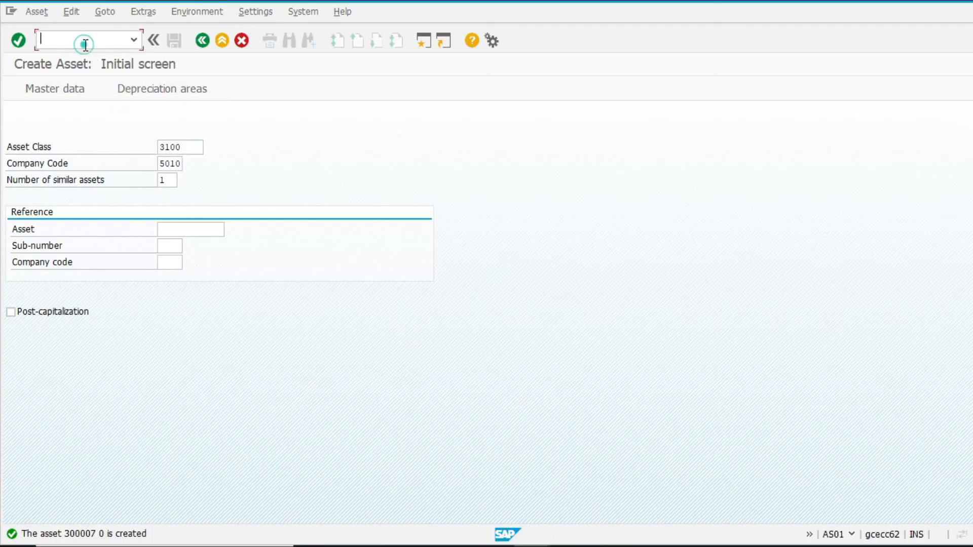
pyautogui.write('/nas02')
pyautogui.press('Return')
pyautogui.write('300006')
pyautogui.press('Return')
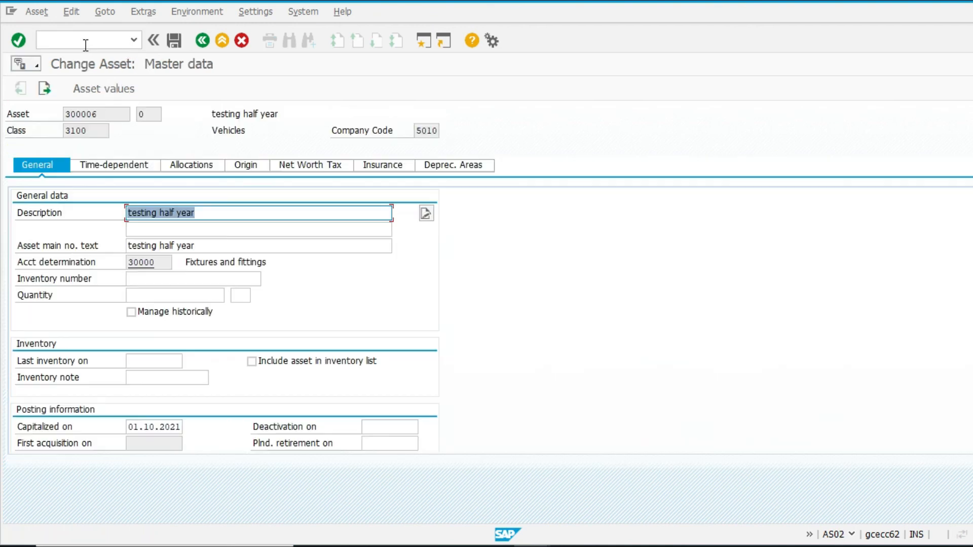
# Step: Set asset 300006's quantity to 1 EA and save
pyautogui.click(191, 295)
pyautogui.write('1')
pyautogui.press('Tab')
pyautogui.write('EA')
pyautogui.press('Return')
pyautogui.hotkey('ctrl', 's')
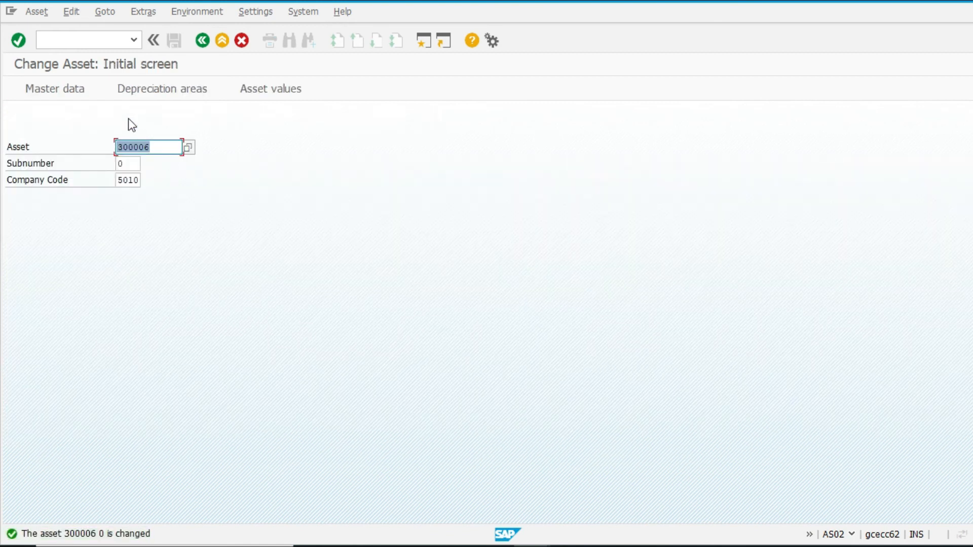
# Step: Leave the asset change screen and start transaction ABZON for acquisition with automatic offsetting entry
pyautogui.click(98, 39)
pyautogui.write('/n')
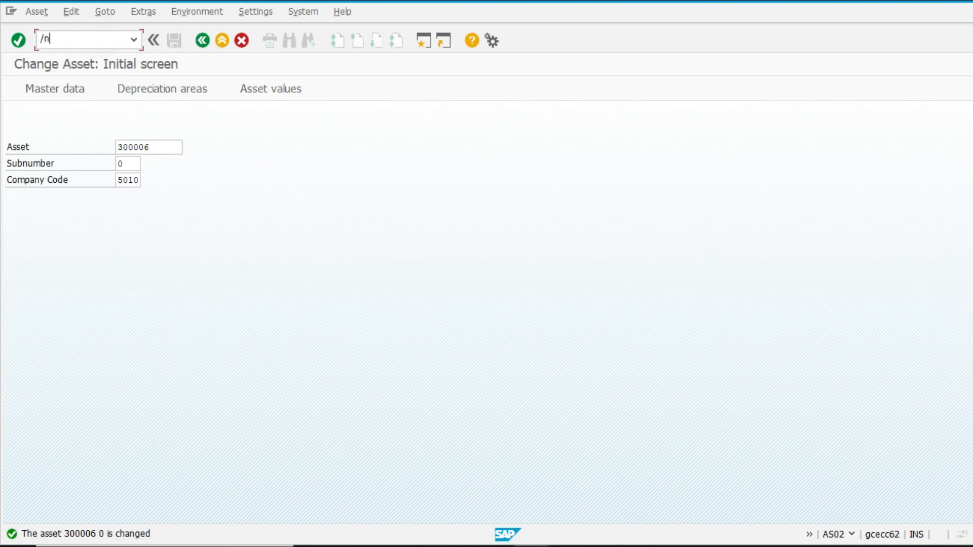
pyautogui.press('Return')
pyautogui.click(133, 40)
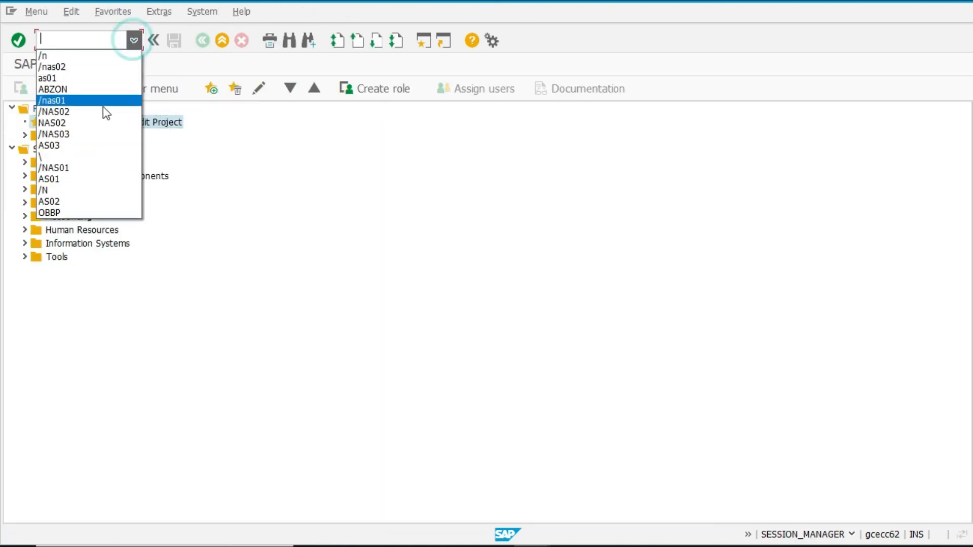
pyautogui.click(89, 88)
pyautogui.press('Return')
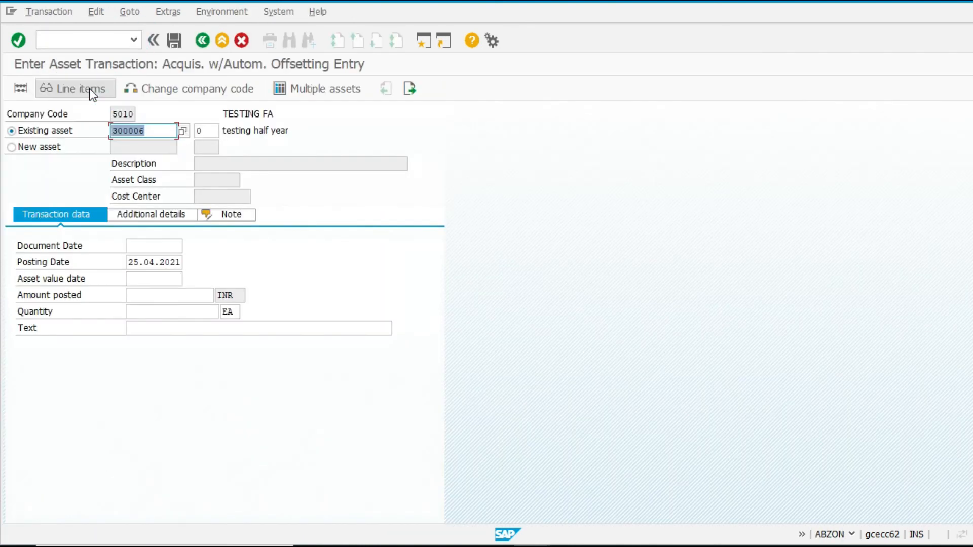
# Step: For existing asset 300006, set the document date to 25.04.2021 and the asset value date to 01.10.2021
pyautogui.press('Tab')
pyautogui.press('Tab')
pyautogui.press('Tab')
pyautogui.press('Tab')
pyautogui.hotkey('shift', 'Tab')
pyautogui.hotkey('shift', 'Tab')
pyautogui.press('BackSpace')
pyautogui.press('Down')
pyautogui.press('Return')
pyautogui.press('Tab')
pyautogui.press('Tab')
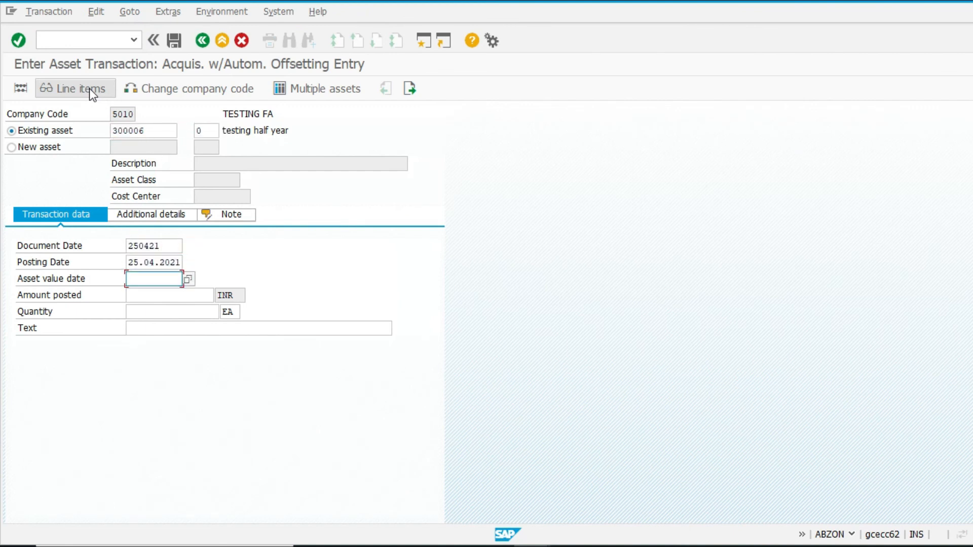
pyautogui.press('BackSpace')
pyautogui.press('Down')
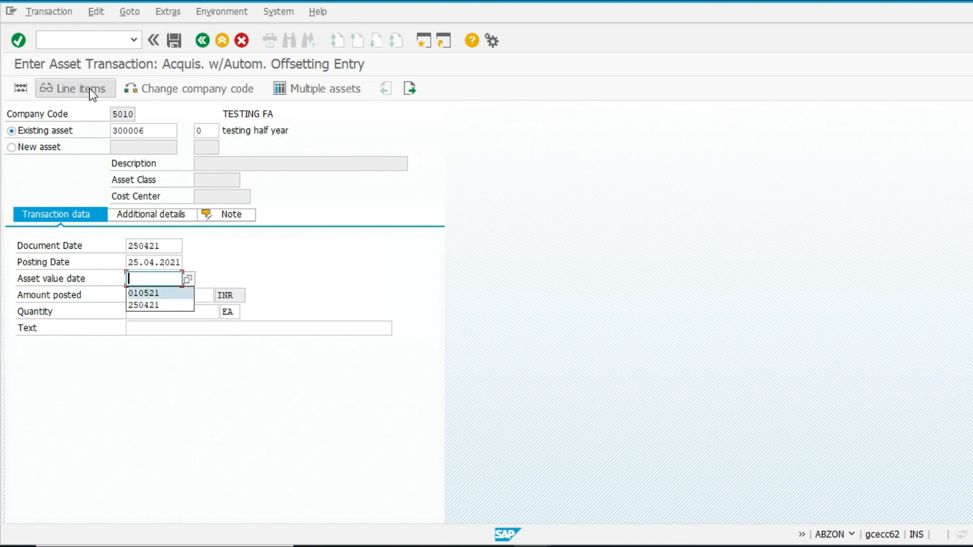
pyautogui.write('01.10.2021')
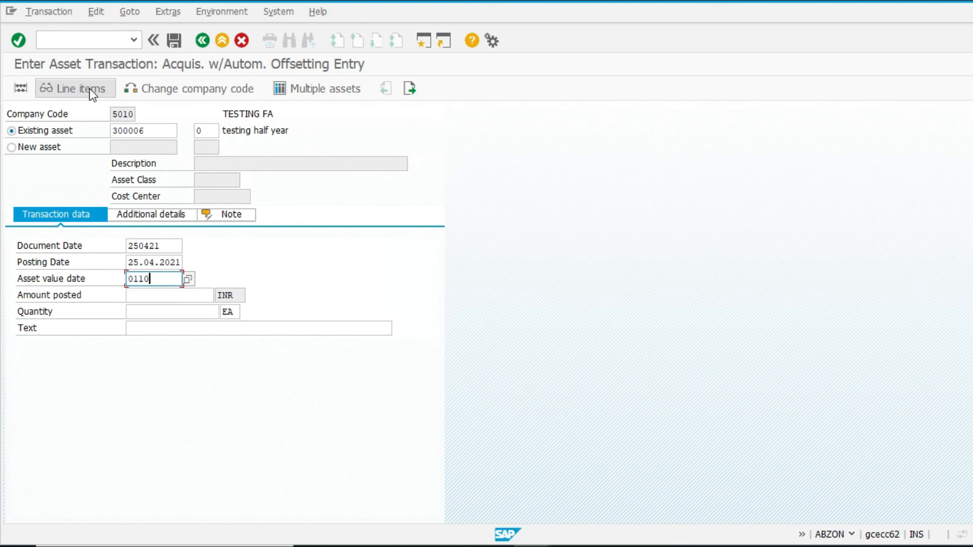
pyautogui.press('Return')
# Step: Enter an amount posted of 10000 INR with quantity 1 and post the acquisition
pyautogui.press('Tab')
pyautogui.press('Tab')
pyautogui.press('Tab')
pyautogui.press('Tab')
pyautogui.press('Tab')
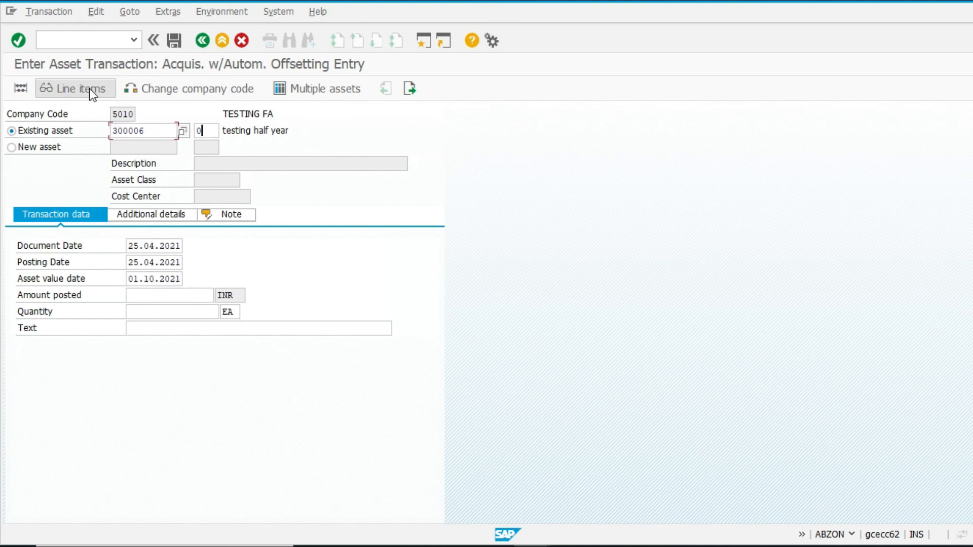
pyautogui.write('10000')
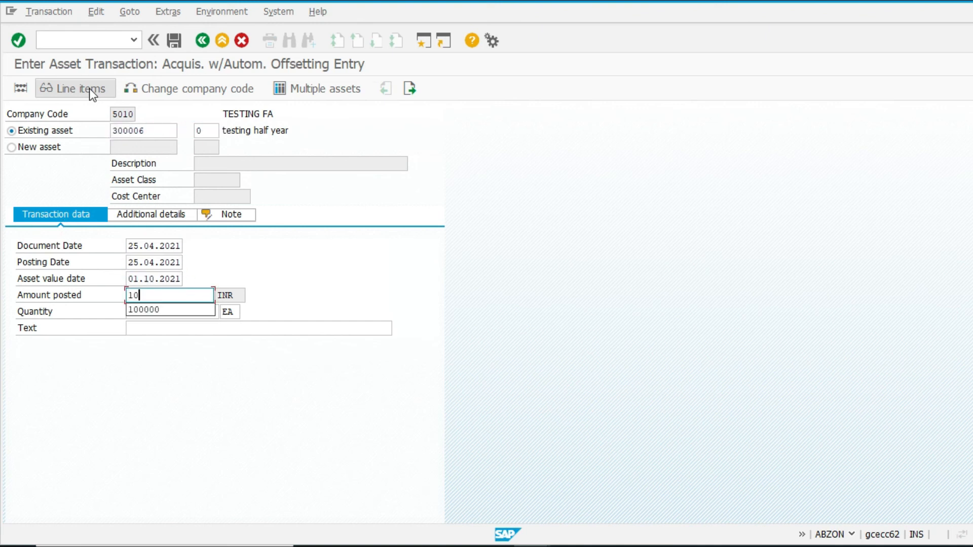
pyautogui.press('Tab')
pyautogui.press('Tab')
pyautogui.hotkey('shift', 'Tab')
pyautogui.write('1')
pyautogui.press('Tab')
pyautogui.press('Return')
pyautogui.hotkey('ctrl', 's')
# Step: Switch to asset 300007 and set document date 25.04.2021 and asset value date 01.05.2021
pyautogui.click(158, 135)
pyautogui.press('BackSpace')
pyautogui.write('7')
pyautogui.press('Tab')
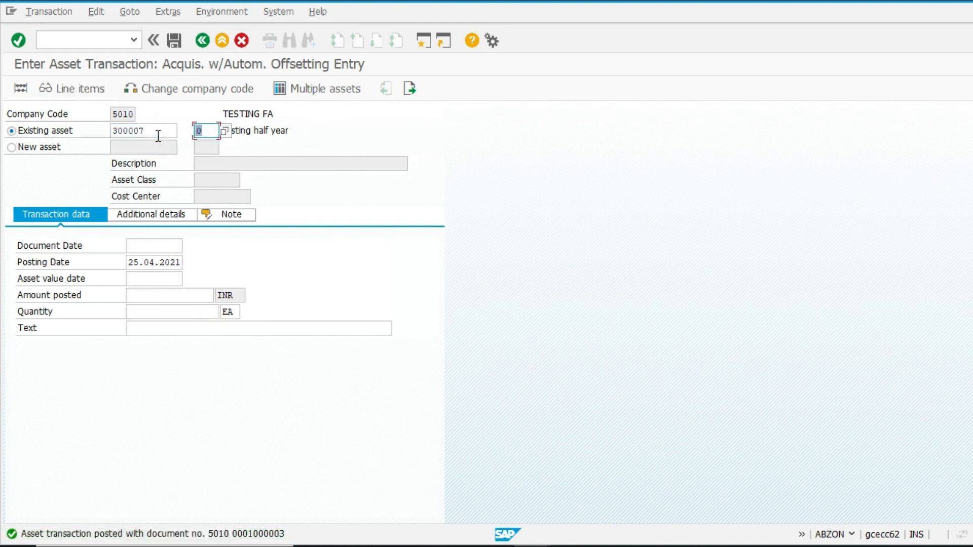
pyautogui.press('Return')
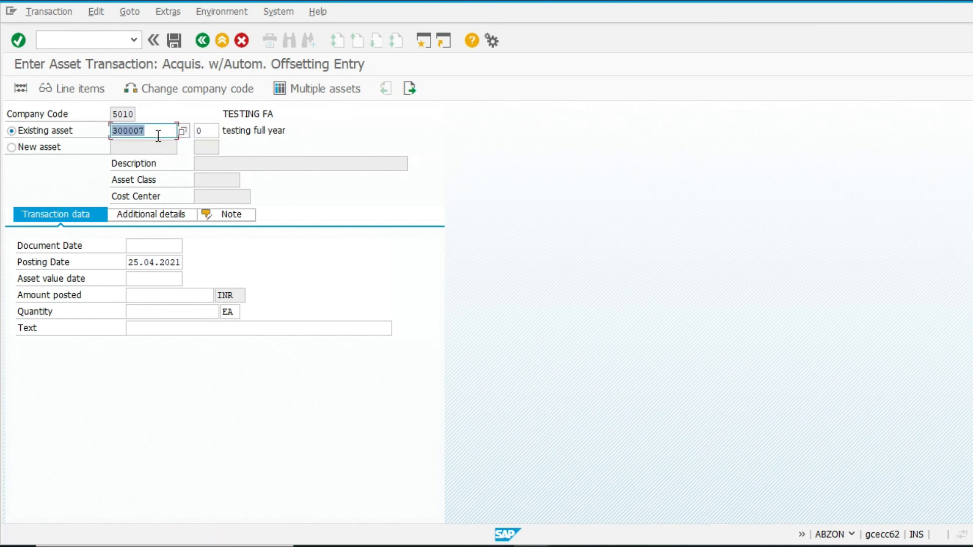
pyautogui.click(142, 246)
pyautogui.write('250421')
pyautogui.press('Tab')
pyautogui.press('Tab')
pyautogui.write('010521')
pyautogui.press('Tab')
# Step: Set the amount posted to 100000 INR and post the acquisition for asset 300007
pyautogui.write('10000')
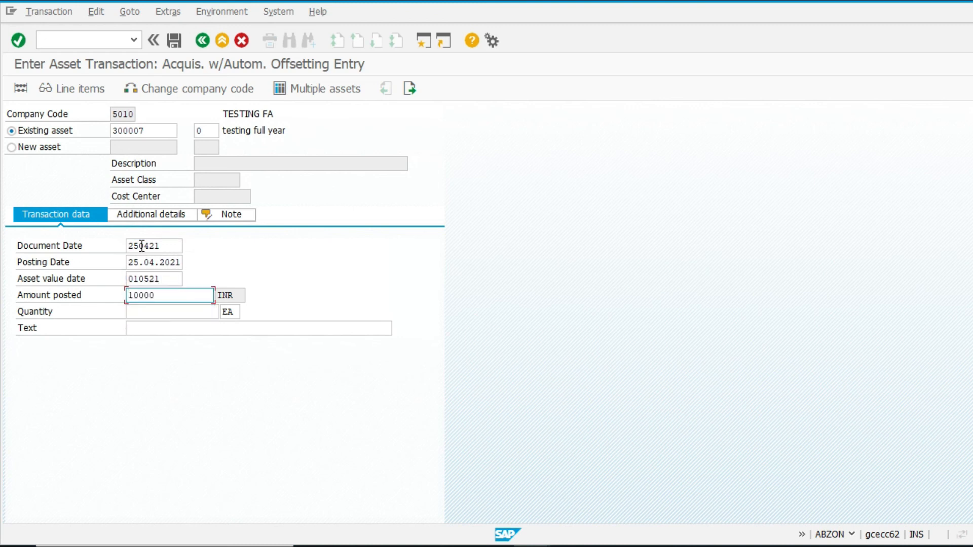
pyautogui.hotkey('ctrl', 'a')
pyautogui.write('100000')
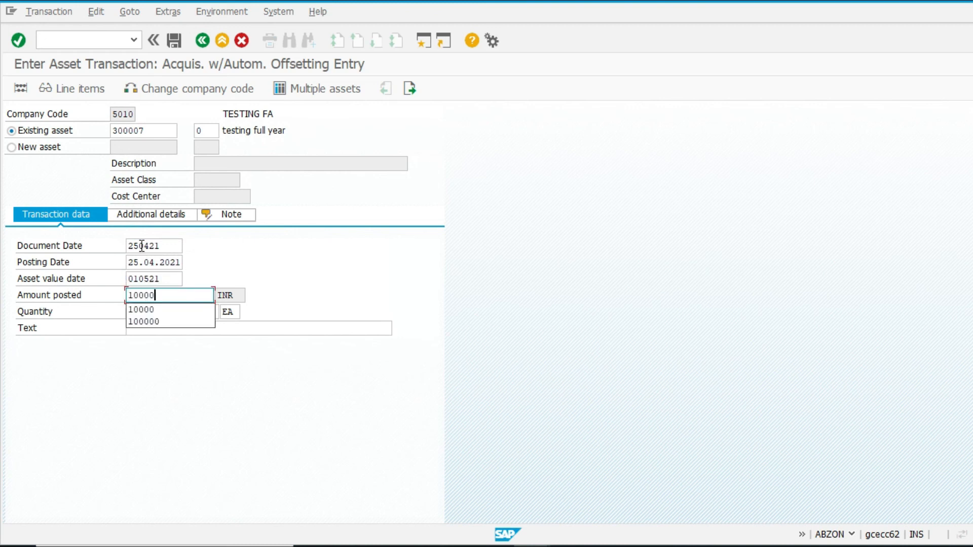
pyautogui.press('Return')
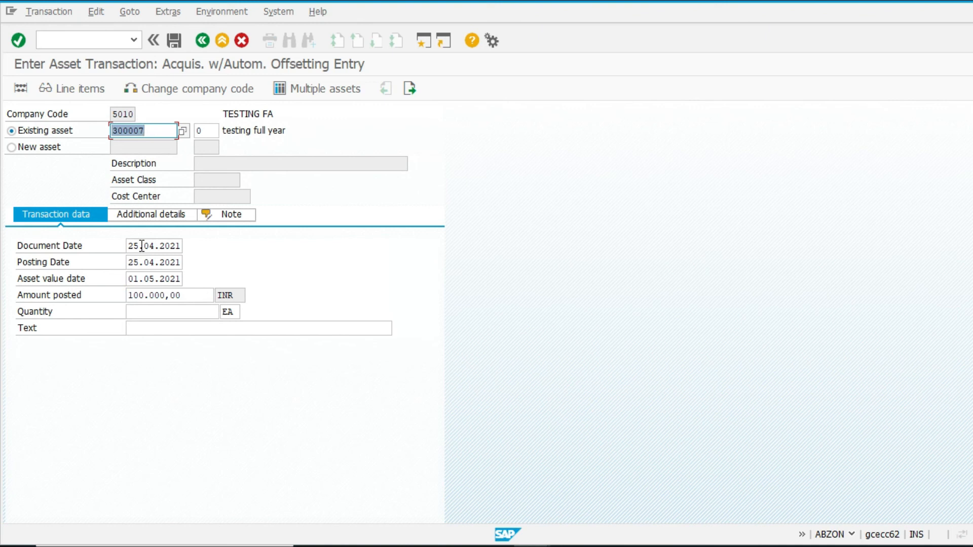
pyautogui.click(196, 311)
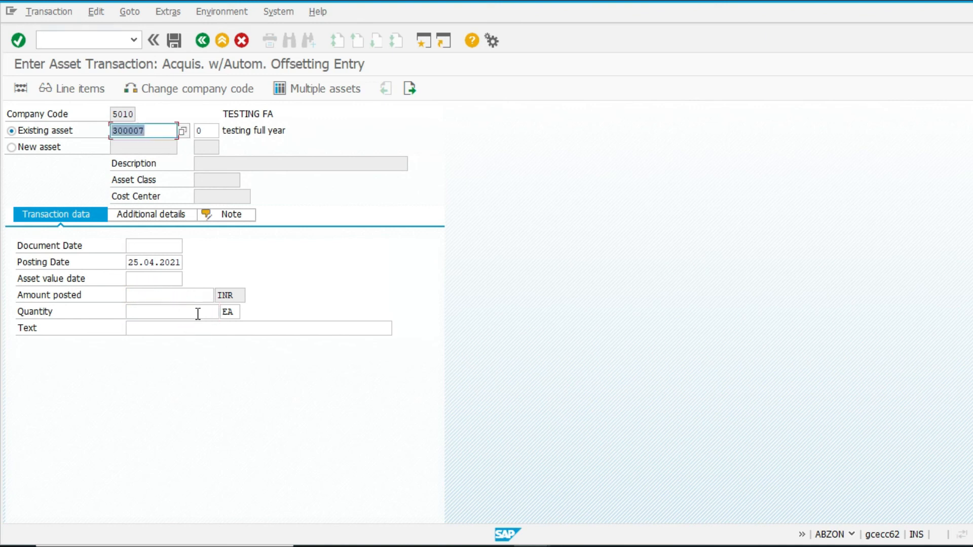
# Step: Display asset 300007 with AS03 and open its asset values year-by-year comparison
pyautogui.click(83, 37)
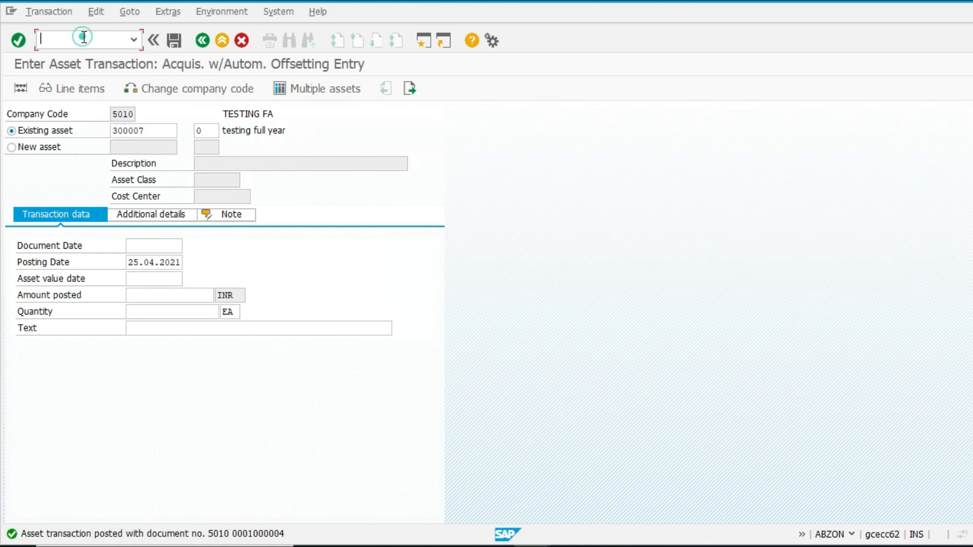
pyautogui.write('/nas03')
pyautogui.press('Return')
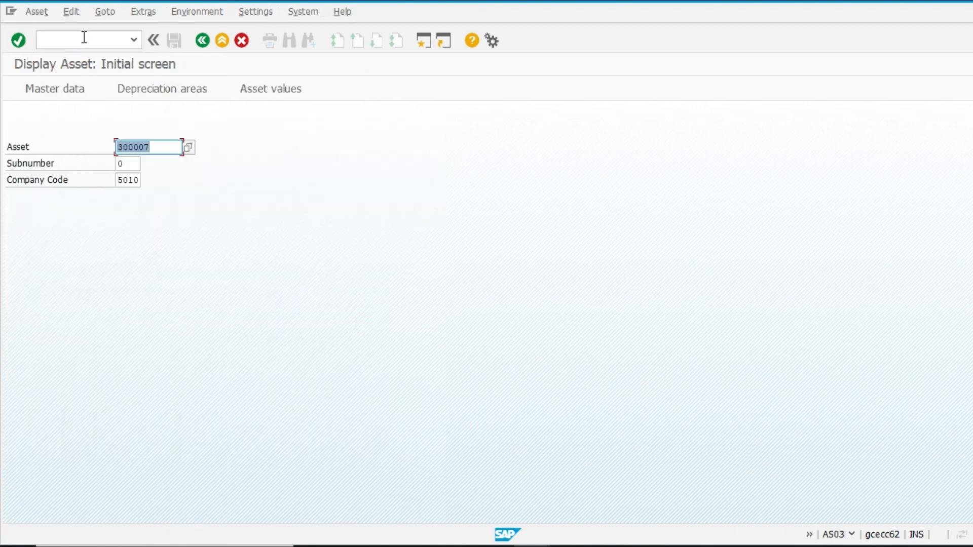
pyautogui.press('Return')
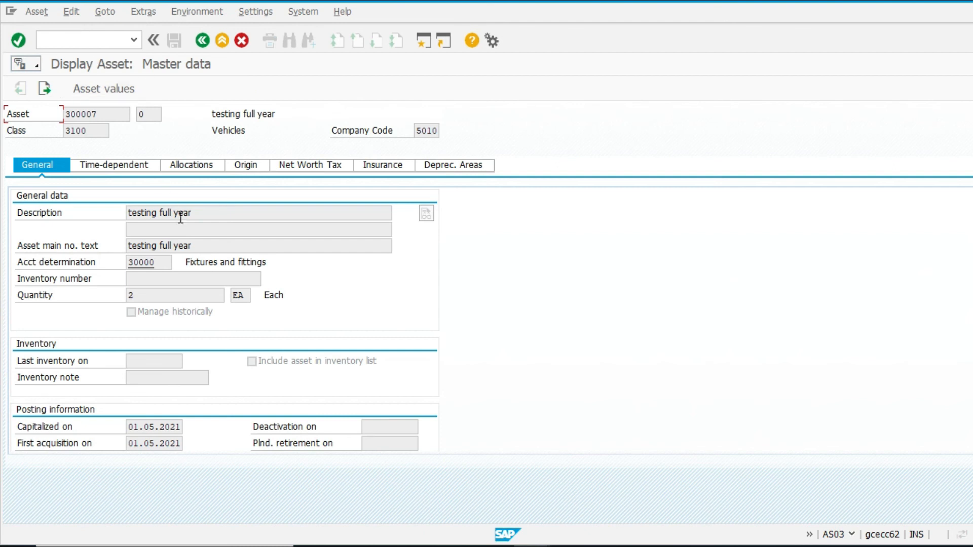
pyautogui.click(117, 91)
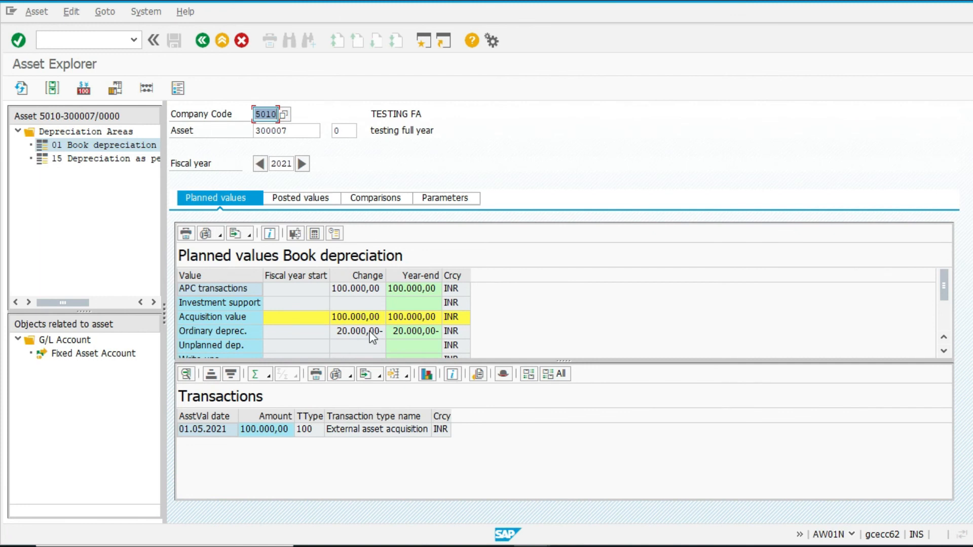
pyautogui.click(378, 199)
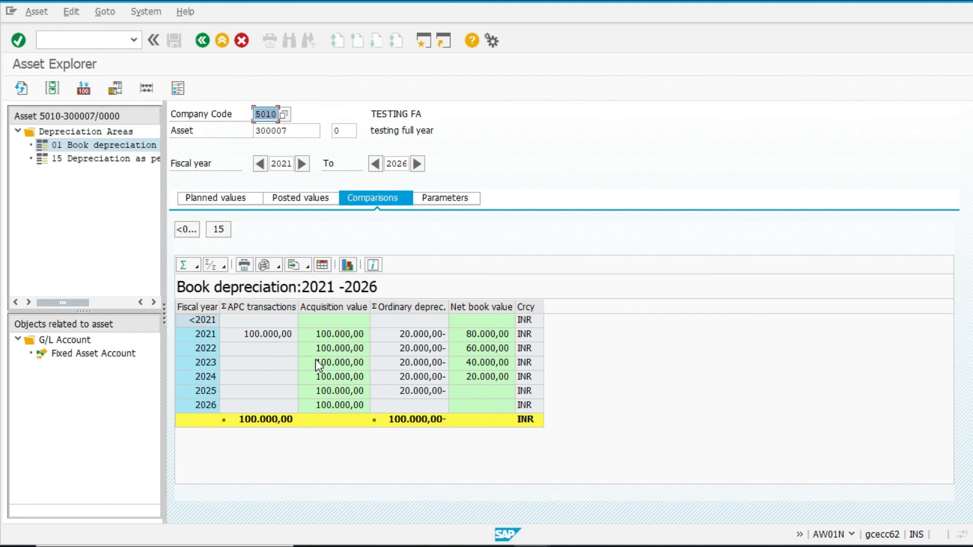
# Step: Switch the Asset Explorer to asset 300006 to review its depreciation comparison
pyautogui.click(297, 131)
pyautogui.press('BackSpace')
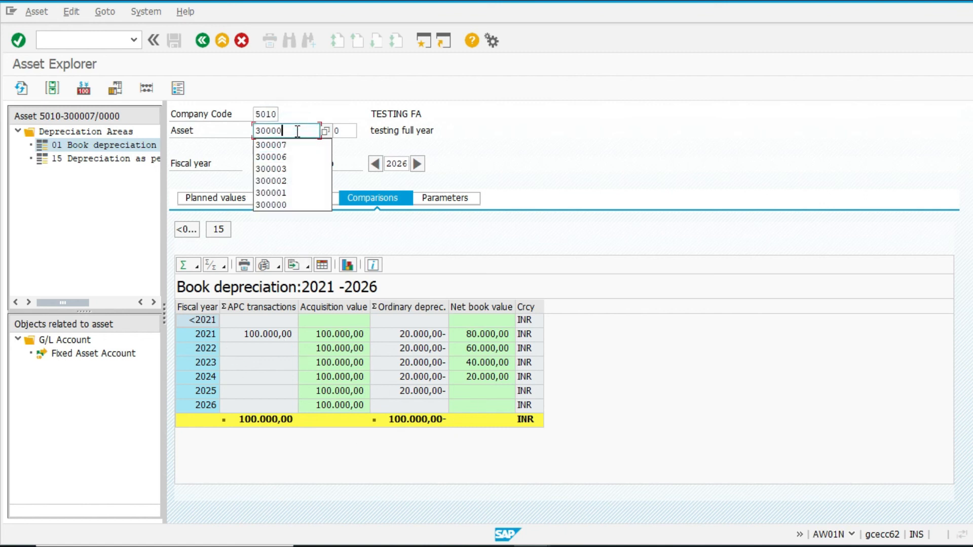
pyautogui.write('6')
pyautogui.press('Return')
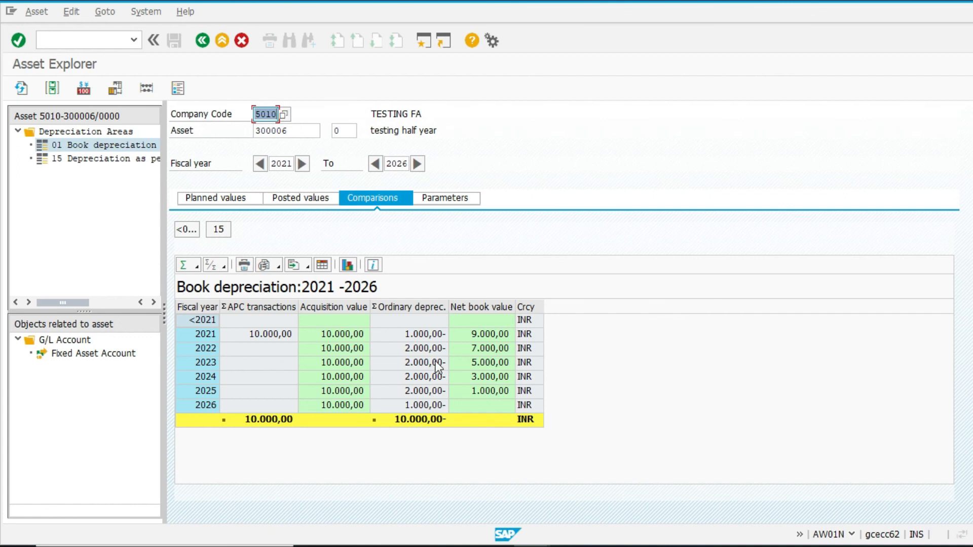